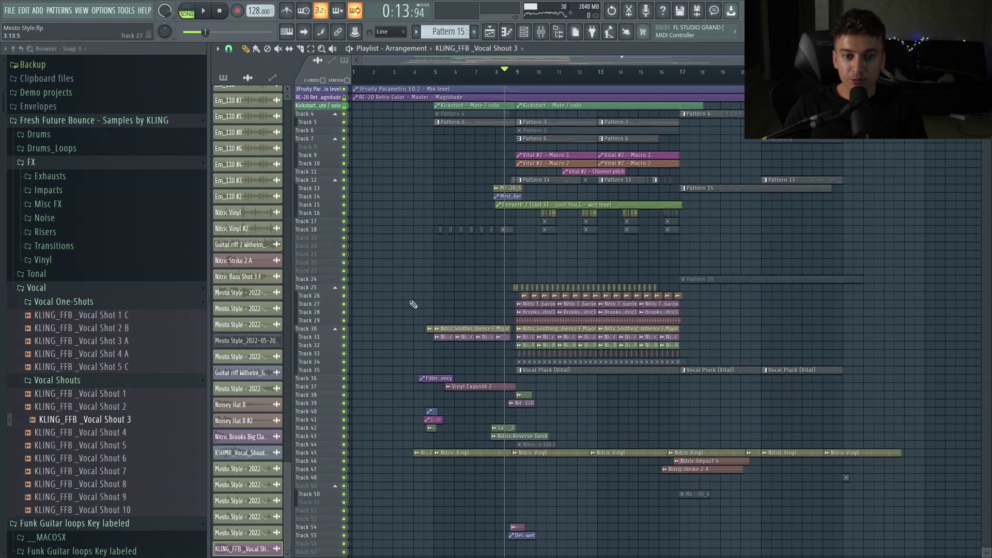
# - Hide the sample browser and show the playlist clips from bar 5 to bar 17 at a larger scale
pyautogui.rightClick(344, 428)
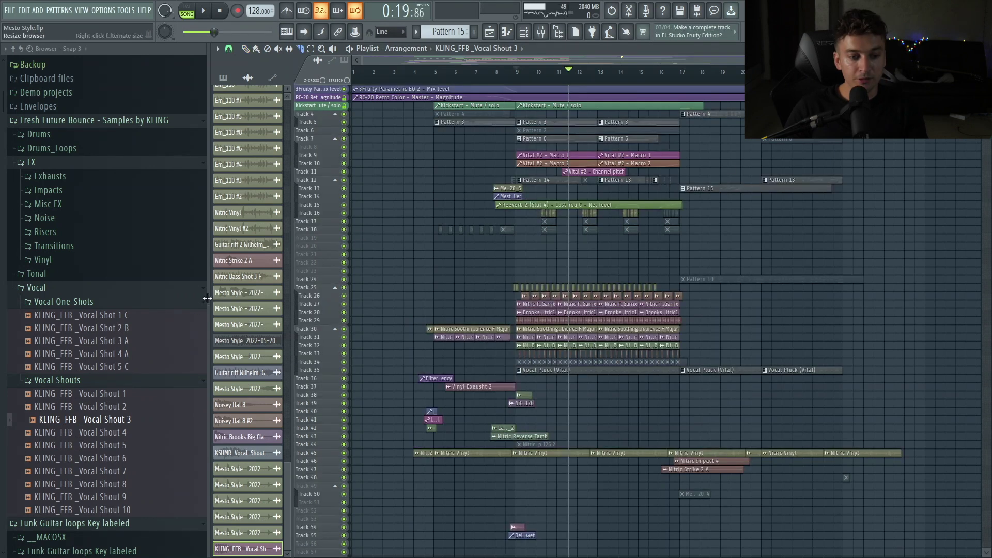
pyautogui.rightClick(210, 298)
pyautogui.moveTo(417, 344); pyautogui.dragTo(708, 92)
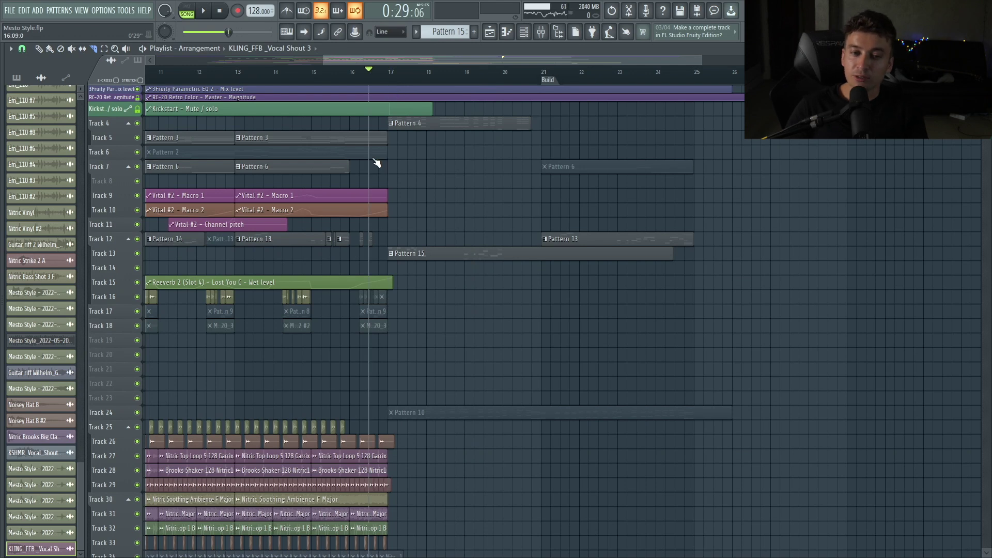
pyautogui.moveTo(781, 363); pyautogui.dragTo(166, 88)
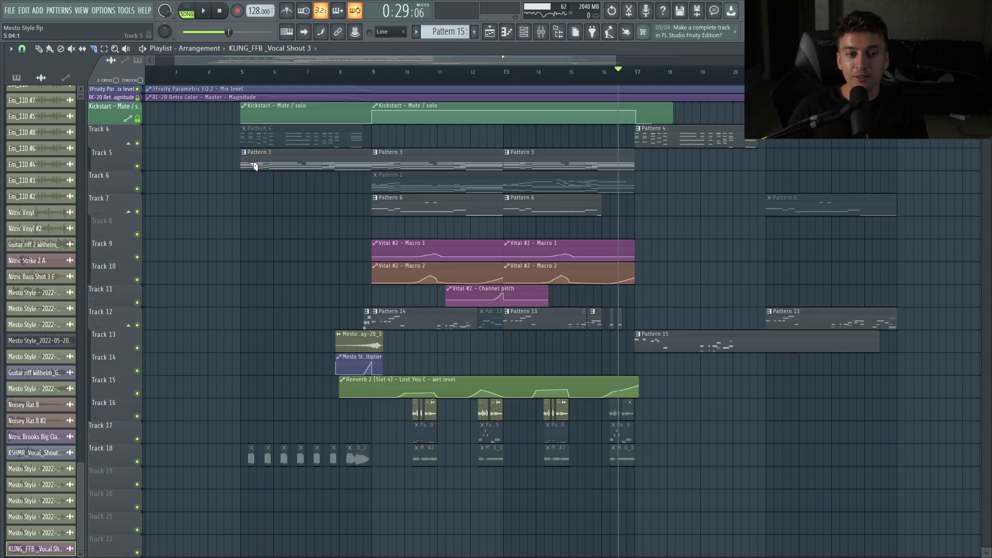
# - Listen to the arrangement around bar 9 with the Track 12 group soloed, and open Pattern 3 from Track 5 in the piano roll
pyautogui.press('space')
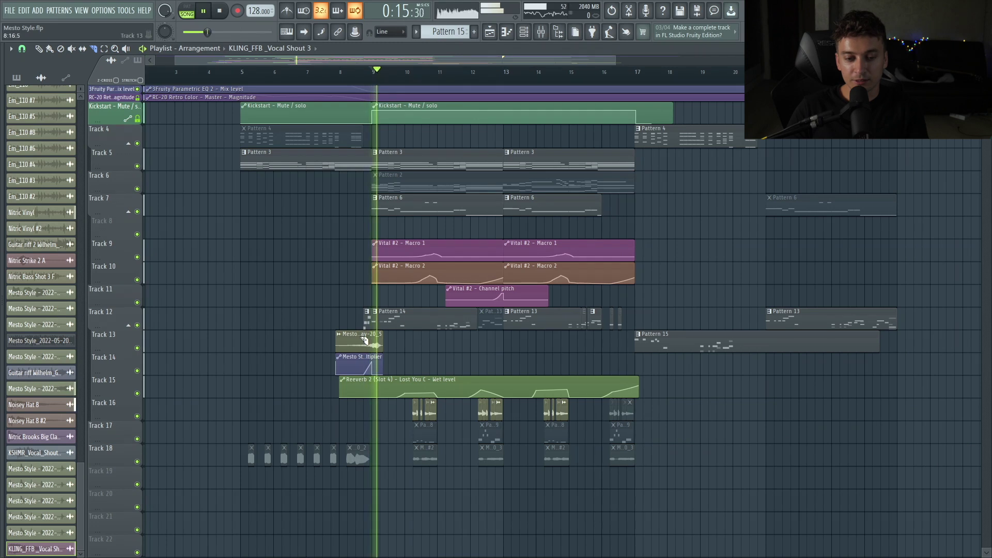
pyautogui.press('space')
pyautogui.rightClick(137, 325)
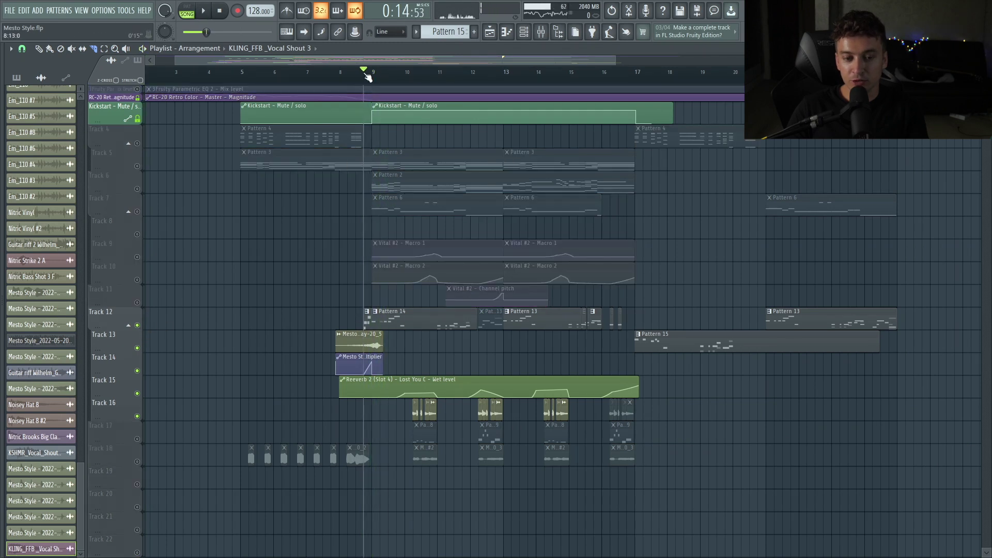
pyautogui.press('space')
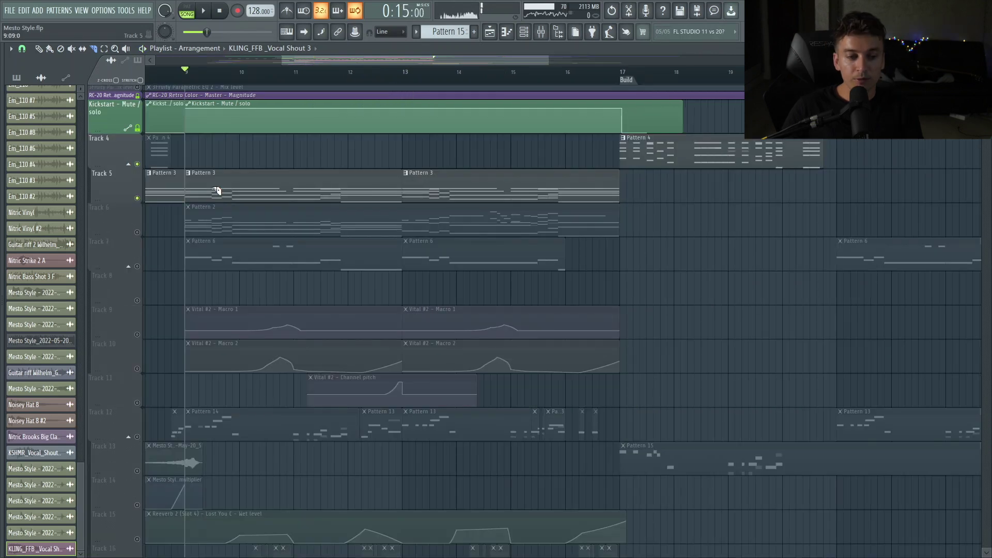
pyautogui.doubleClick(212, 187)
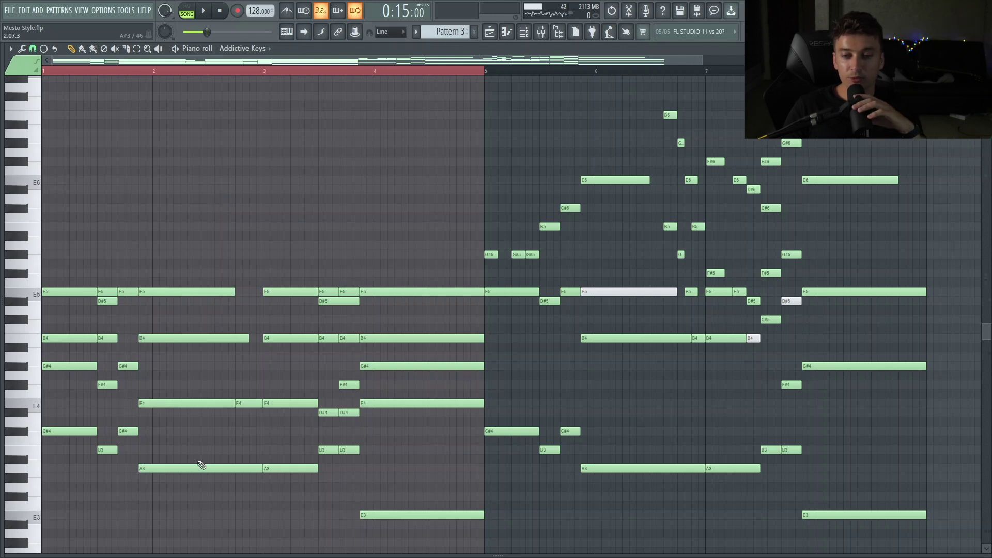
# - Try the bass notes of bars 1 to 4 alone by deleting the chord notes above them, and restore the deleted notes
pyautogui.scroll(-3, 201, 465)
pyautogui.moveTo(64, 178); pyautogui.dragTo(416, 335)
pyautogui.press('Delete')
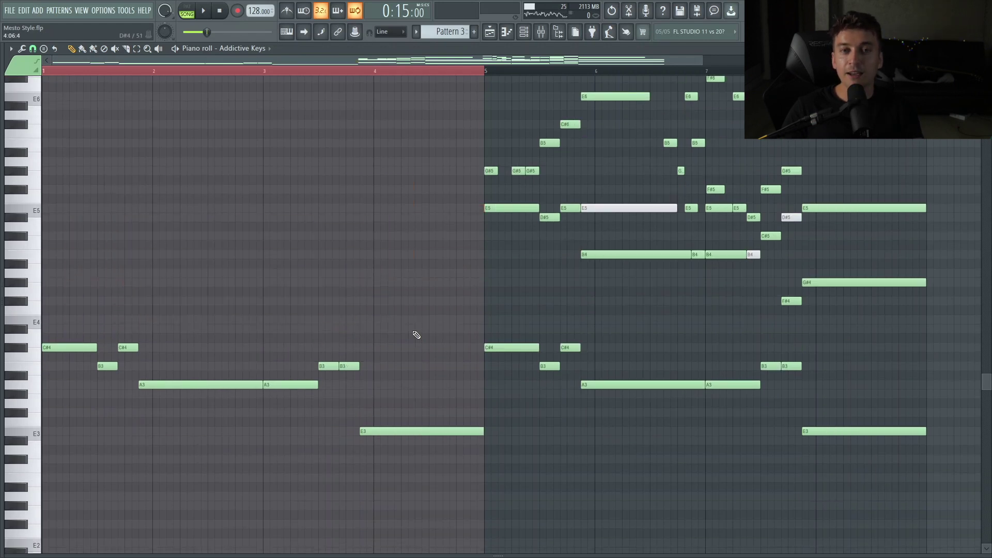
pyautogui.press('space')
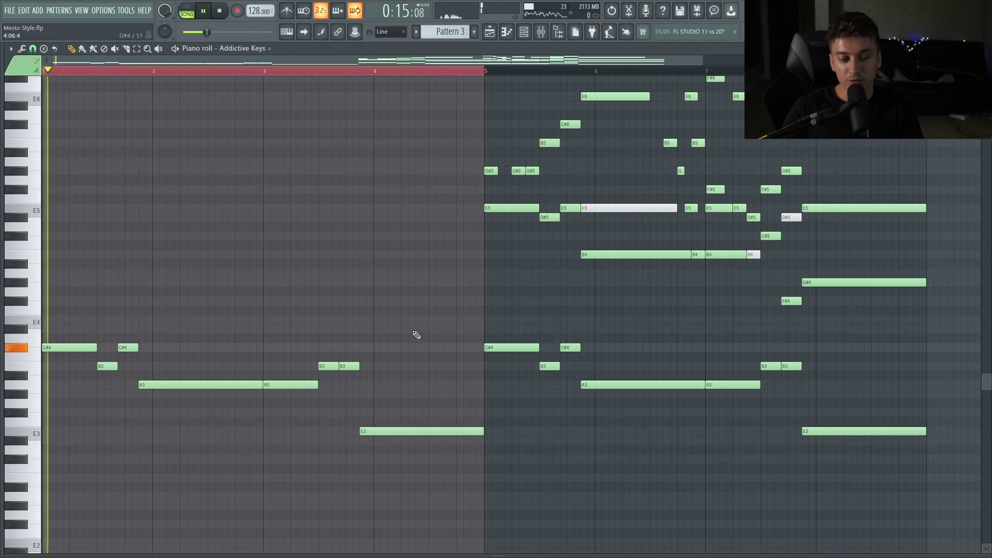
pyautogui.press('space')
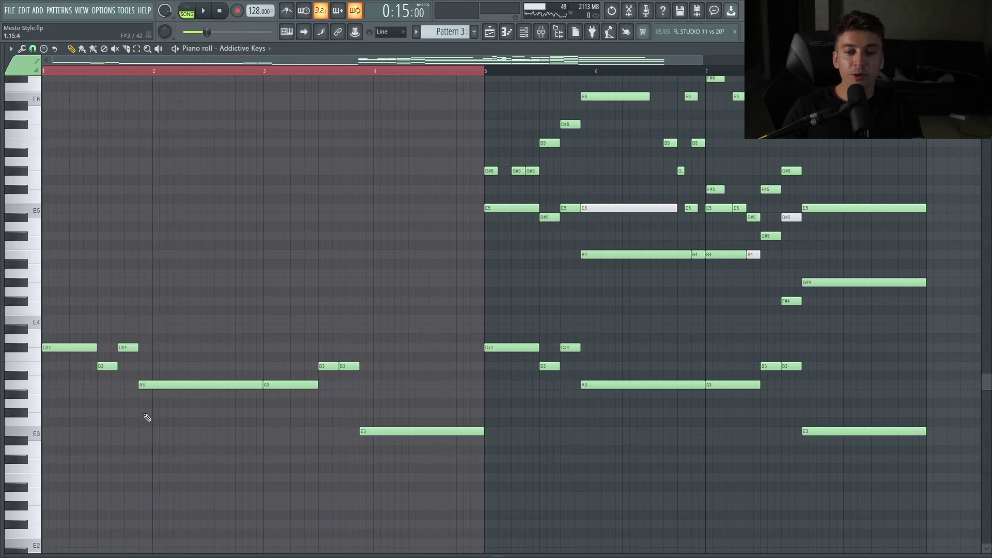
pyautogui.hotkey('ctrl', 'z')
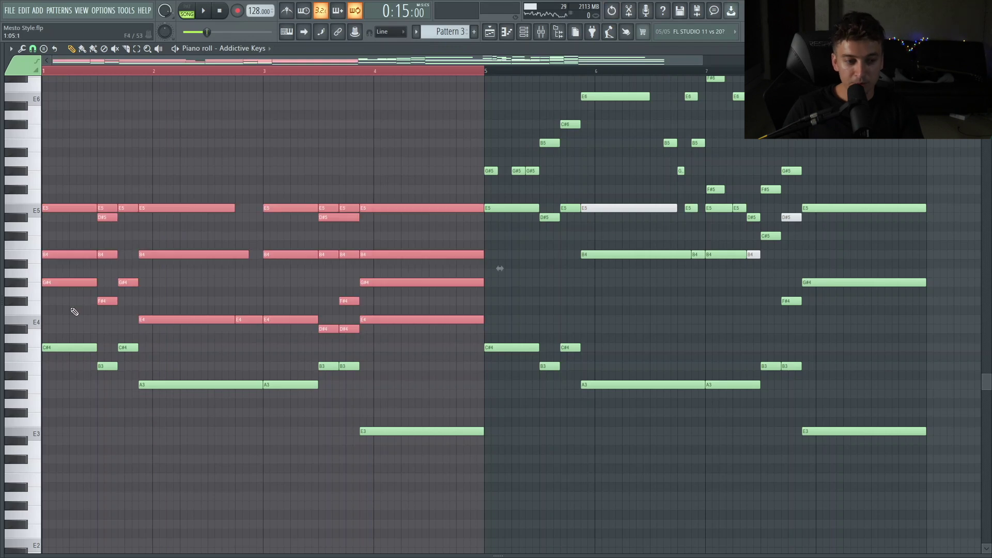
pyautogui.hotkey('ctrl', 'd')
# - Clear the four-bar time selection and listen to all of Pattern 3 in pattern playback mode
pyautogui.scroll(3, 98, 362)
pyautogui.press('space')
pyautogui.press('space')
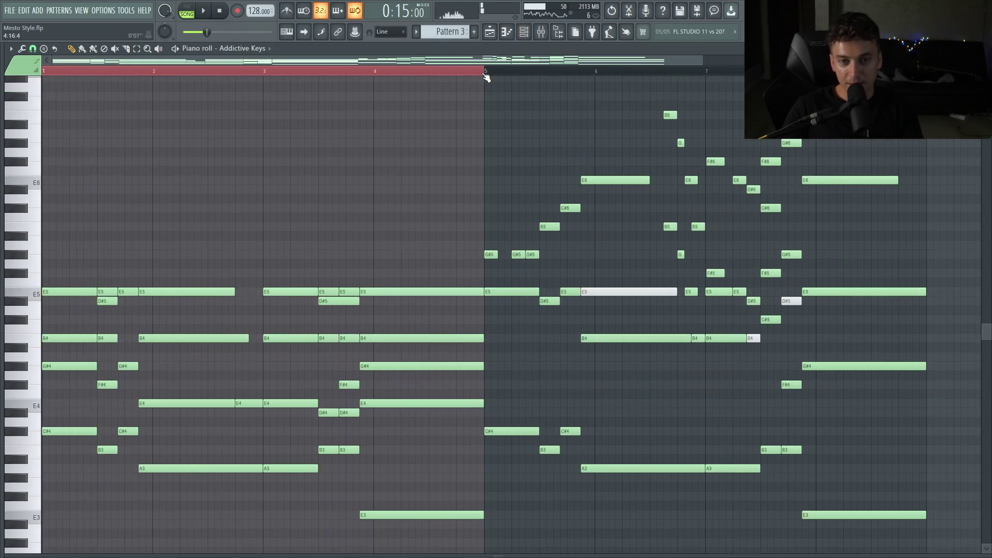
pyautogui.click(486, 75)
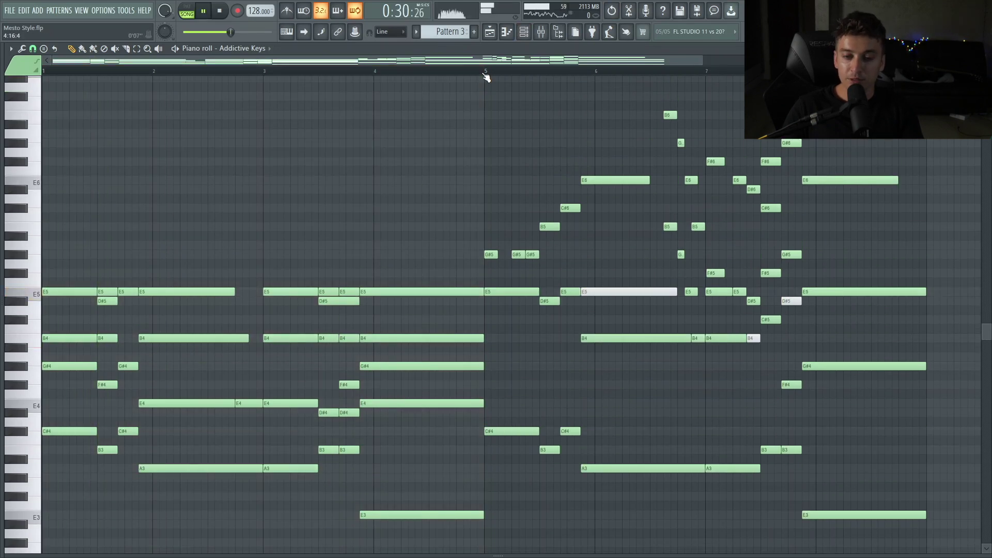
pyautogui.press('l')
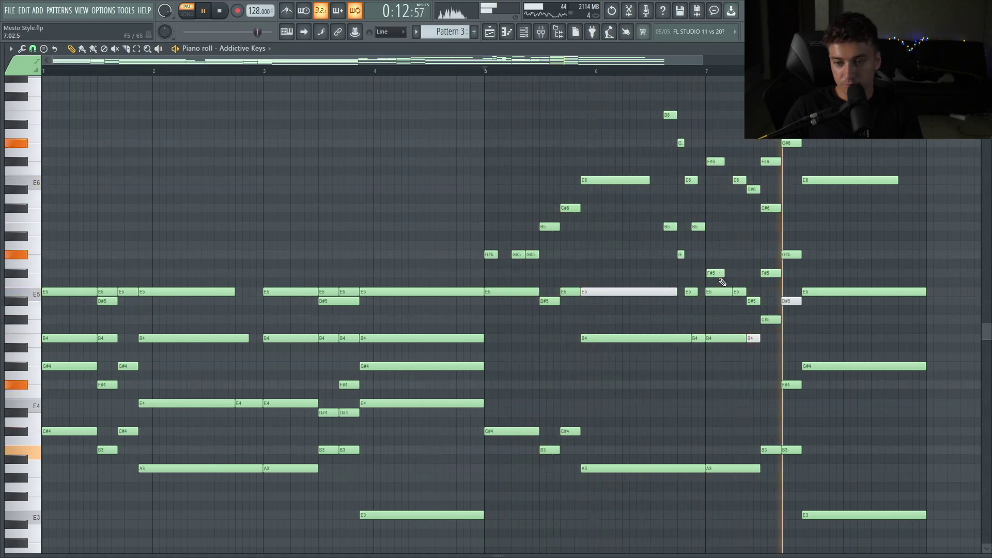
pyautogui.press('space')
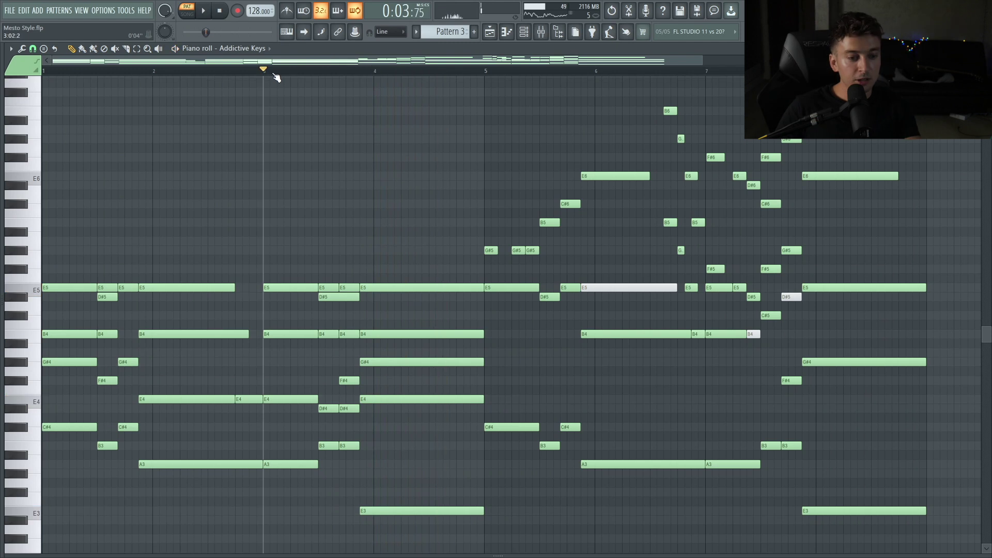
# - Replace the last chord of bars 1 to 4 with a sustained B3, F#4, B4, D#5 and E5 chord, and play it
pyautogui.moveTo(406, 208); pyautogui.dragTo(425, 553)
pyautogui.press('Delete')
pyautogui.moveTo(379, 441); pyautogui.dragTo(485, 454)
pyautogui.press('space')
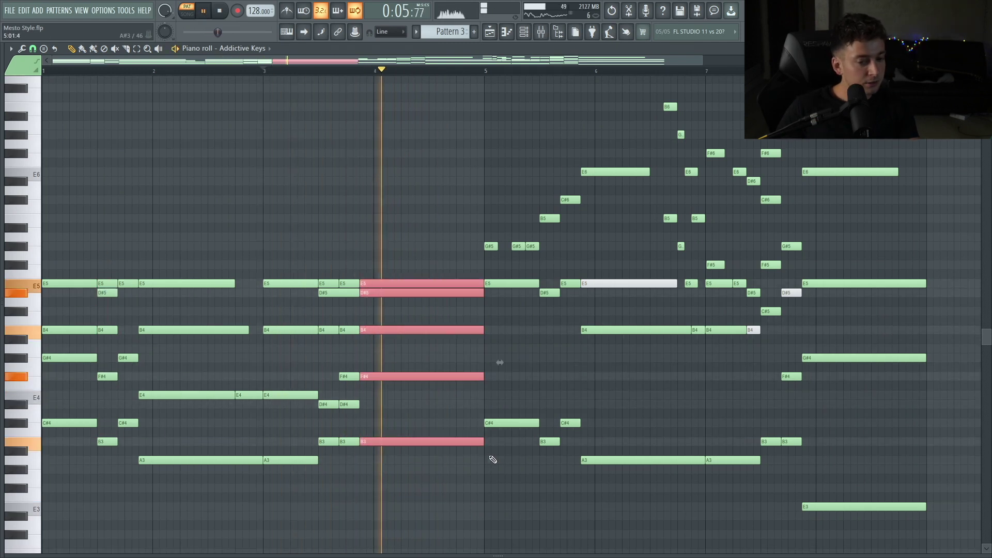
pyautogui.press('space')
# - Close the piano roll, return to the playlist and start playback from a new position
pyautogui.press('Escape')
pyautogui.press('Escape')
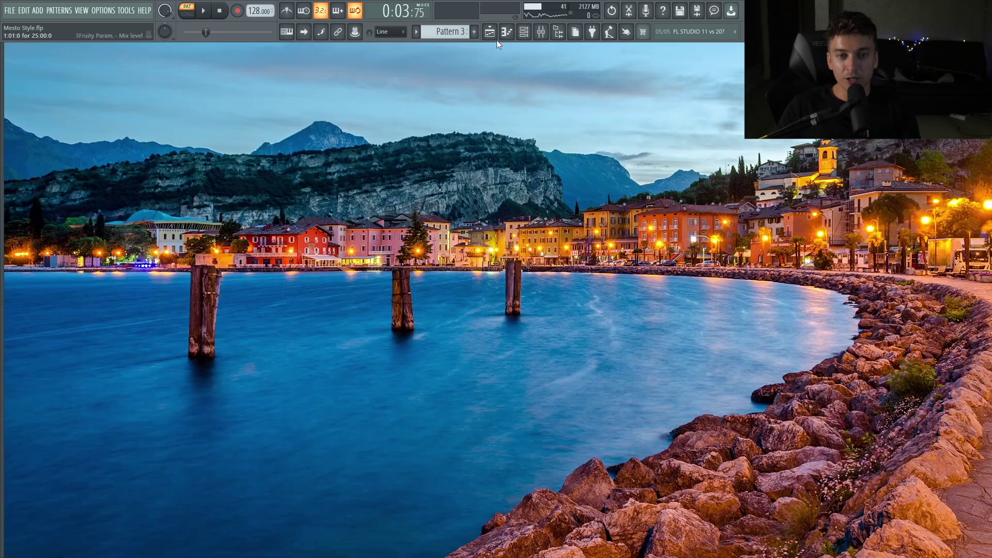
pyautogui.click(491, 32)
pyautogui.click(578, 73)
pyautogui.press('space')
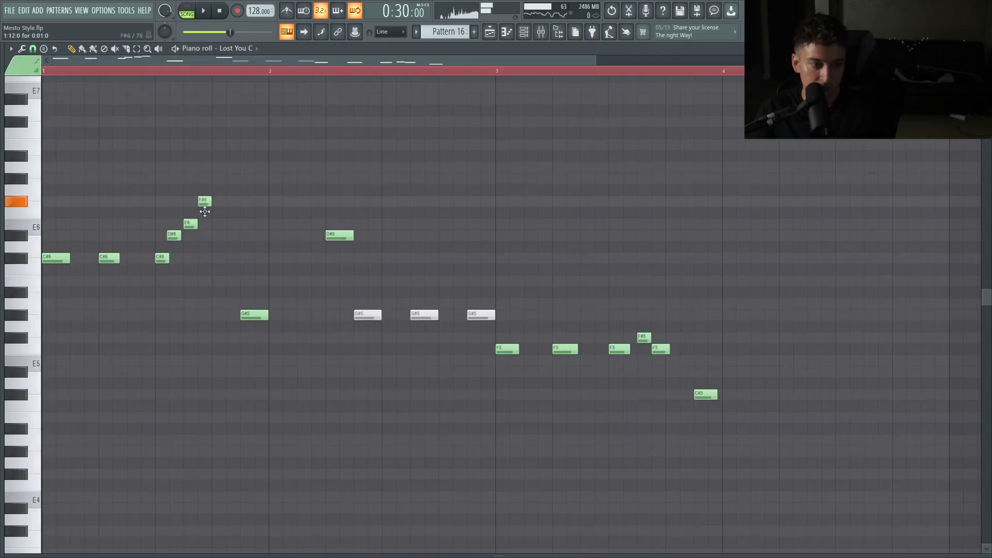
# - In bar 1 of the Lost You C melody, lower the F#6 note to E6, shorten the neighbouring E6, and extend the B5 note to the bar's end
pyautogui.moveTo(205, 211); pyautogui.dragTo(205, 234)
pyautogui.press('space')
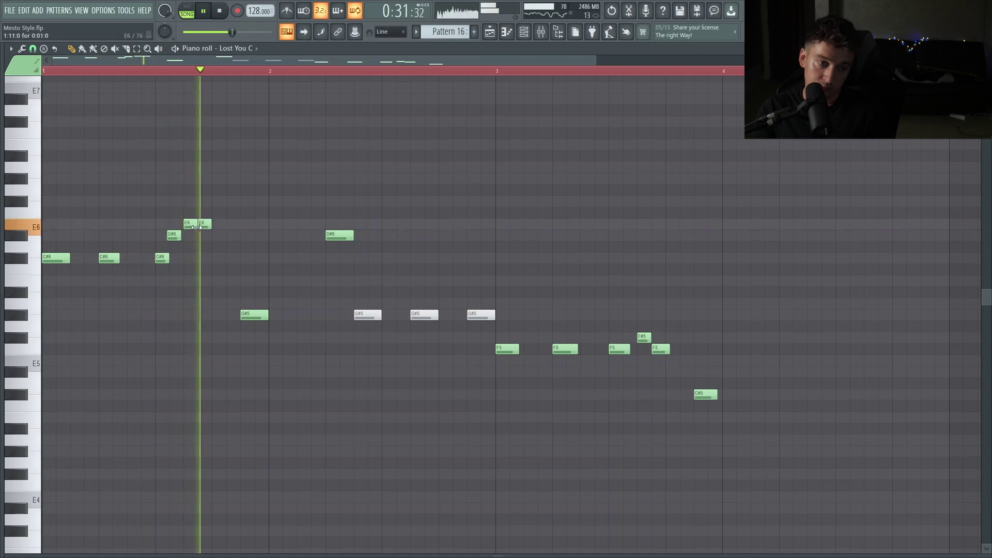
pyautogui.moveTo(196, 228); pyautogui.dragTo(192, 228)
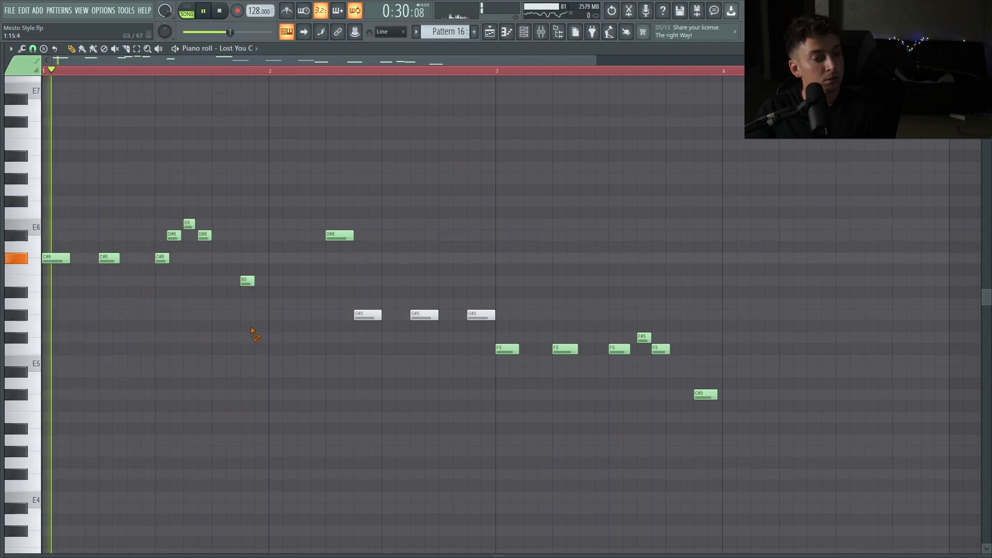
pyautogui.moveTo(253, 281); pyautogui.dragTo(269, 281)
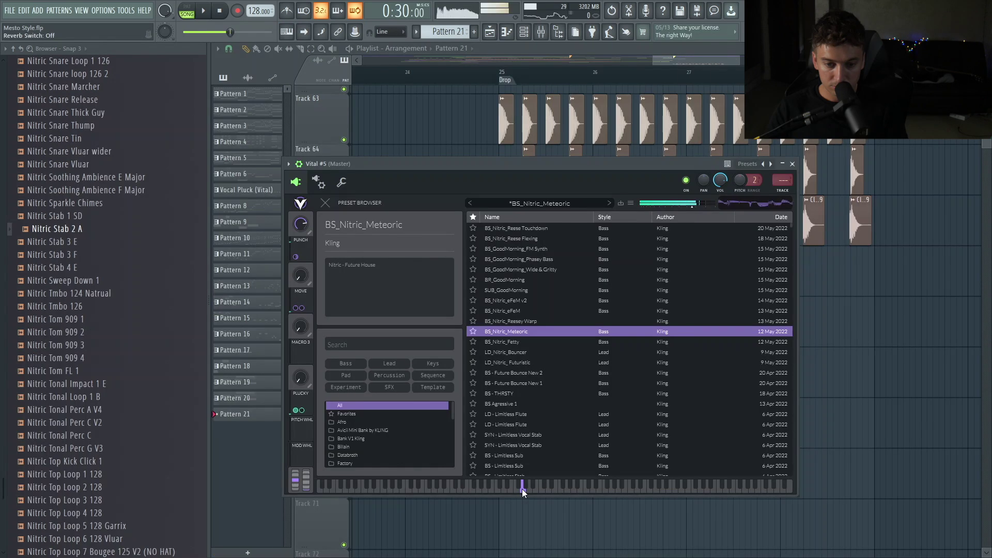
# - Load the BS_Nitric_Fetty bass preset in Vital #5 and set up Vital #6 as another synth channel
pyautogui.click(502, 342)
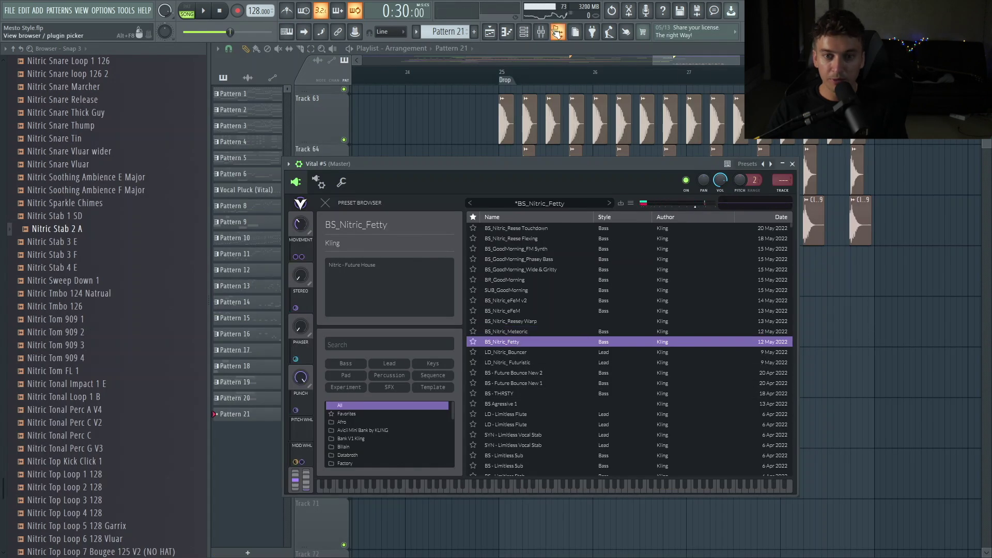
pyautogui.click(525, 34)
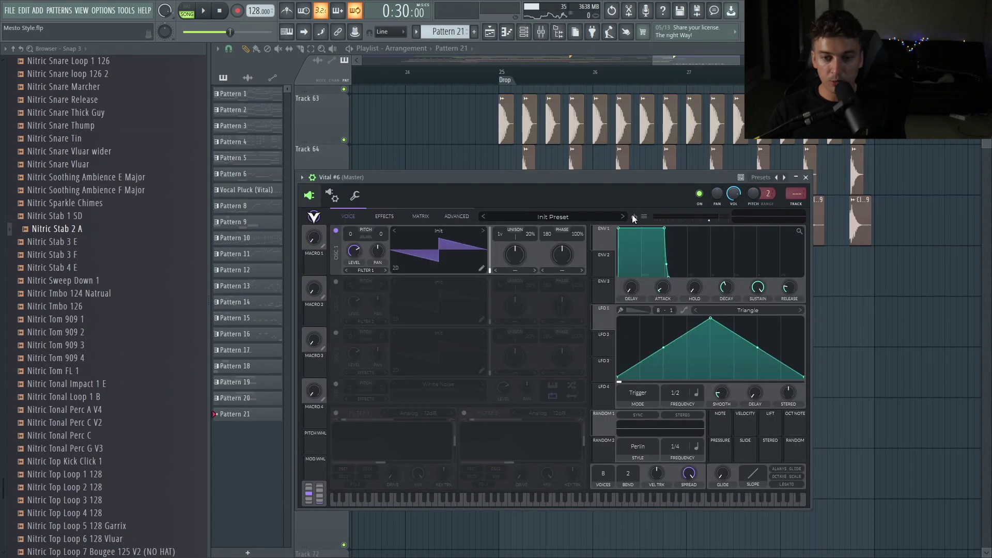
pyautogui.click(635, 217)
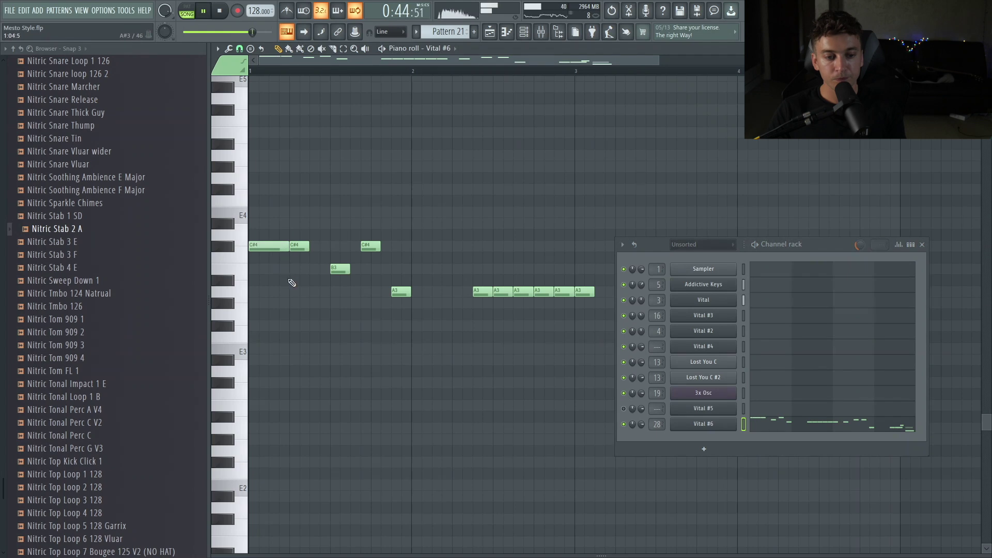
# - Lengthen the second C#4 note of the Vital #6 bass line up to the B3 note, and delete the highest note in bar 2
pyautogui.moveTo(305, 250); pyautogui.dragTo(329, 249)
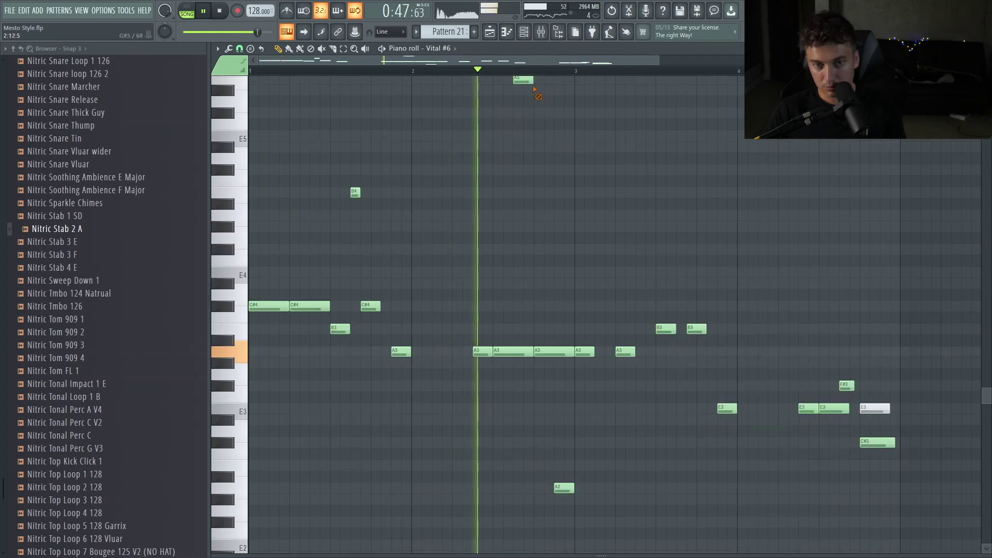
pyautogui.rightClick(526, 83)
pyautogui.scroll(1, 536, 93)
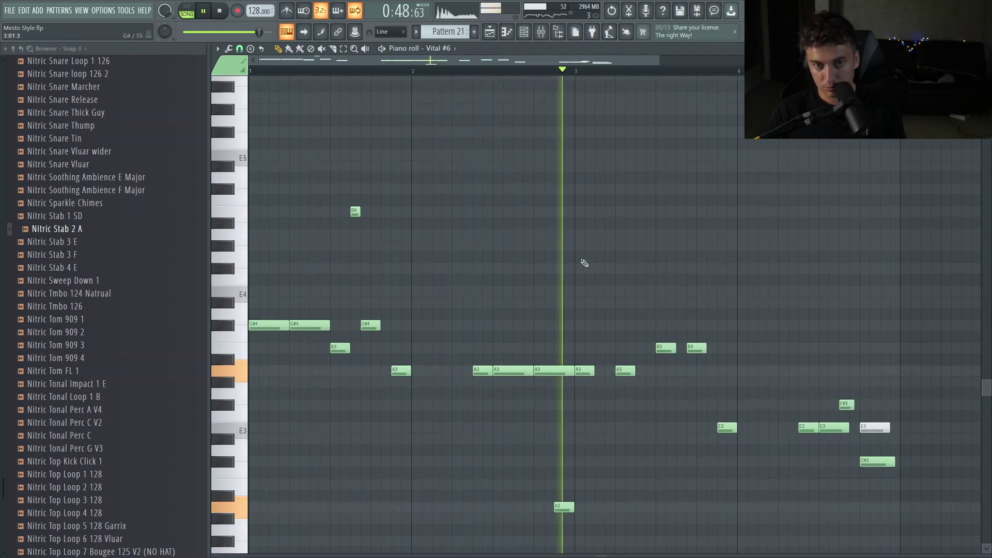
pyautogui.press('space')
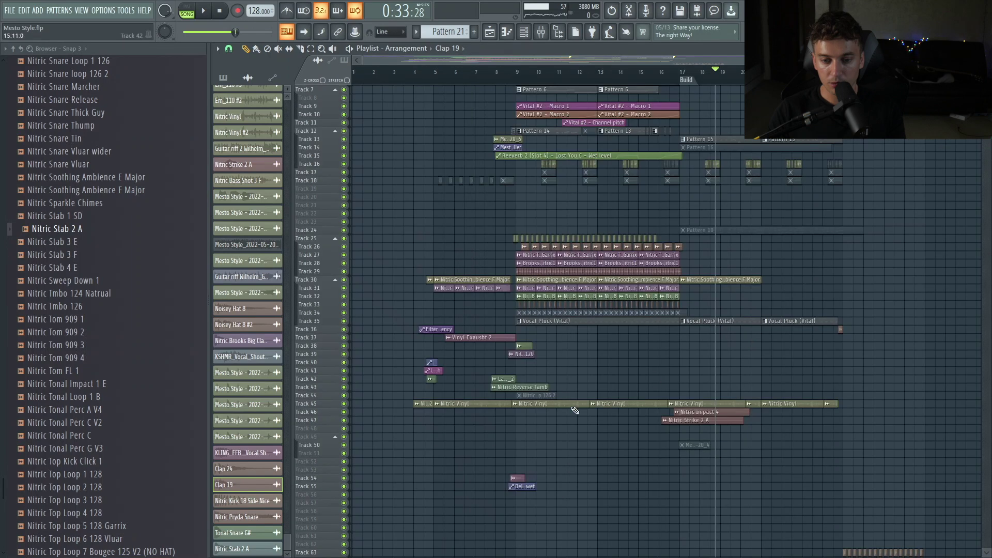
# - Set the Vital #5 mixer track volume to 75% (-5.9 dB) while working on the drop, and close the mixer
pyautogui.moveTo(588, 383); pyautogui.dragTo(928, 555)
pyautogui.scroll(-3, 711, 460)
pyautogui.click(560, 349)
pyautogui.doubleClick(561, 348)
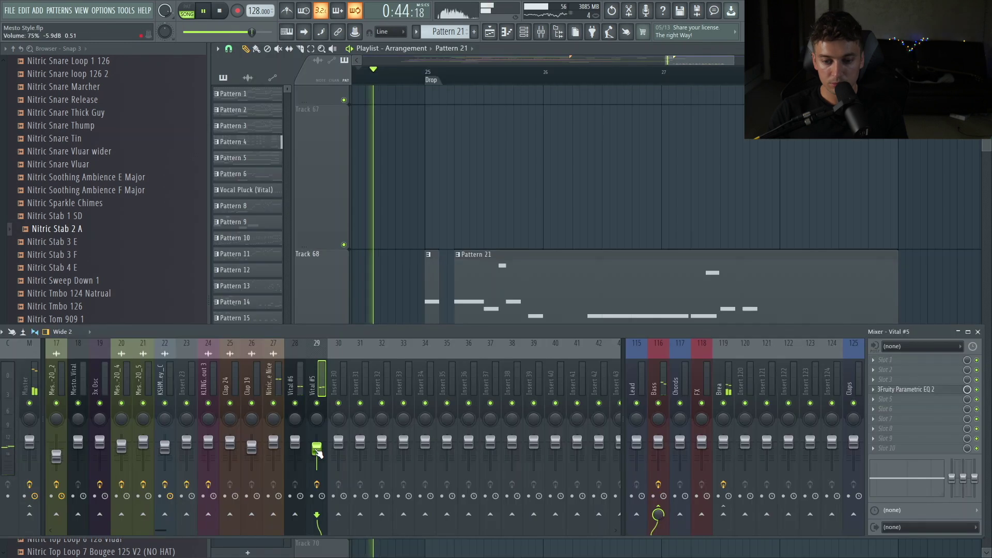
pyautogui.press('F9')
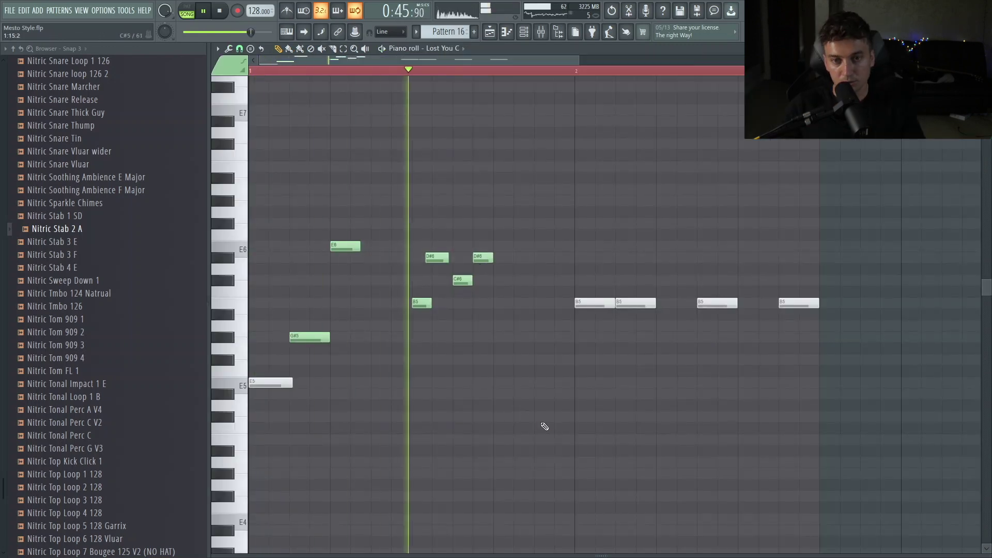
# - Move the last D#6 note in bar 1 of the Lost You C melody down to B5
pyautogui.press('space')
pyautogui.press('space')
pyautogui.moveTo(483, 260); pyautogui.dragTo(479, 304)
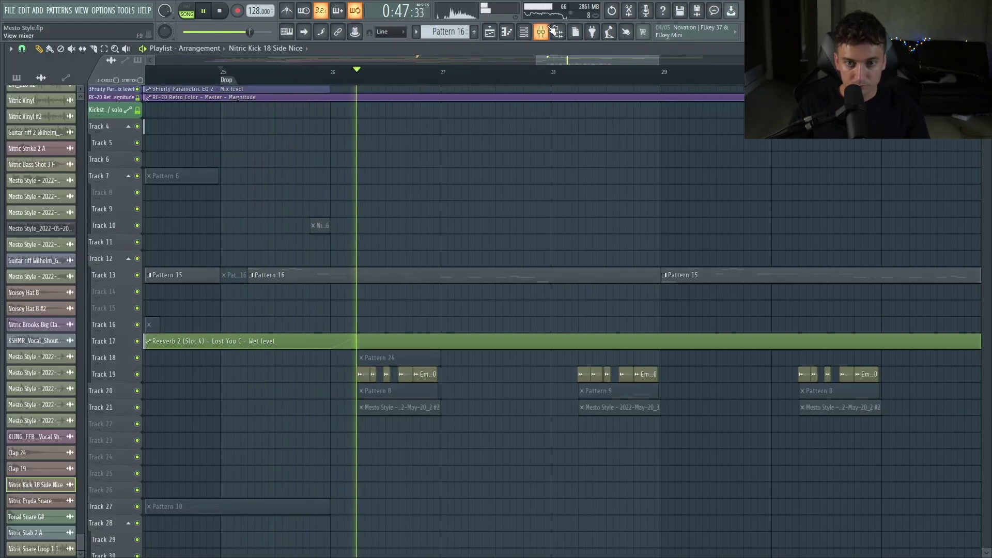
# - Inspect the Lead bus in the mixer during playback, and close the mixer
pyautogui.press('F9')
pyautogui.hscroll(3, 310, 222)
pyautogui.click(647, 294)
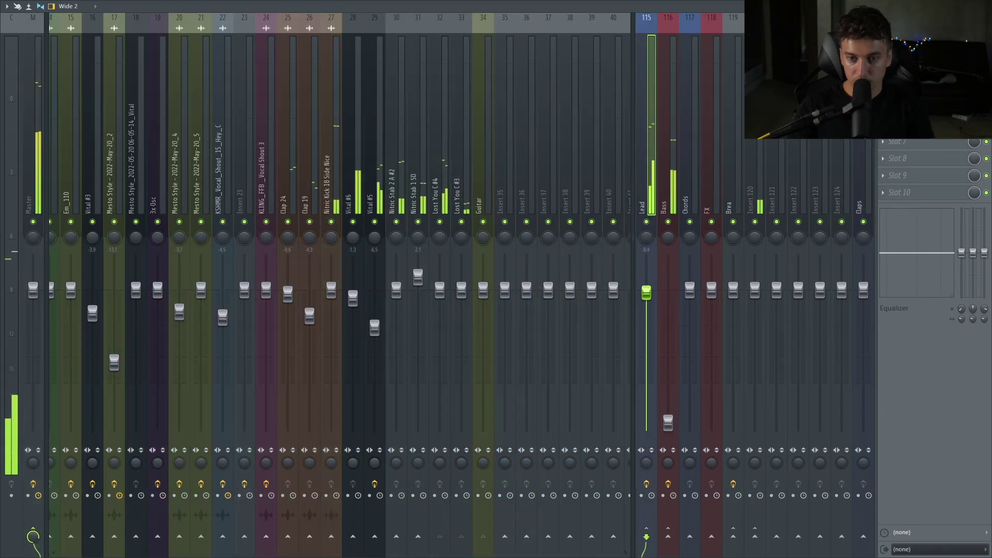
pyautogui.press('F9')
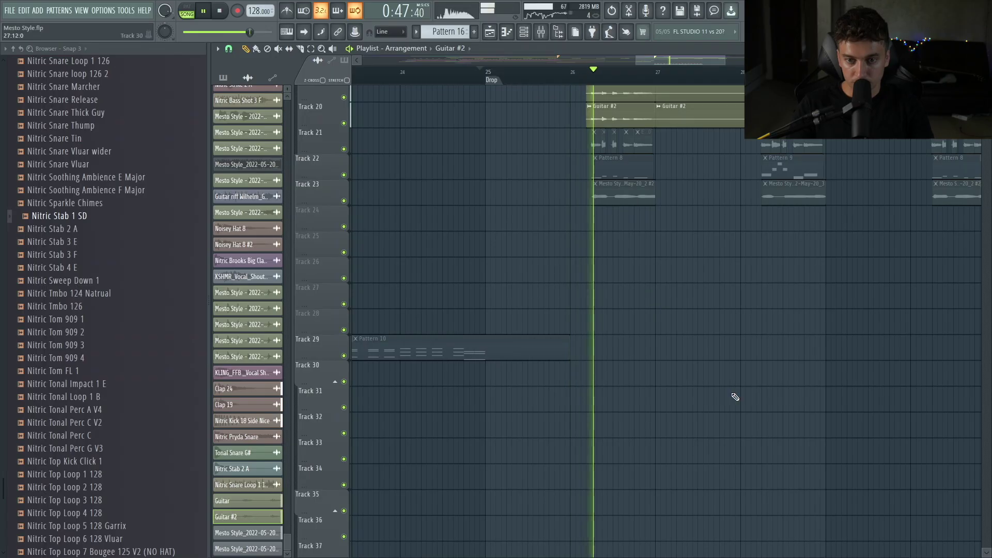
# - Extend the starts of the Pattern 16 clips on Track 13 back to bars 25 and 29
pyautogui.moveTo(417, 436); pyautogui.dragTo(892, 86)
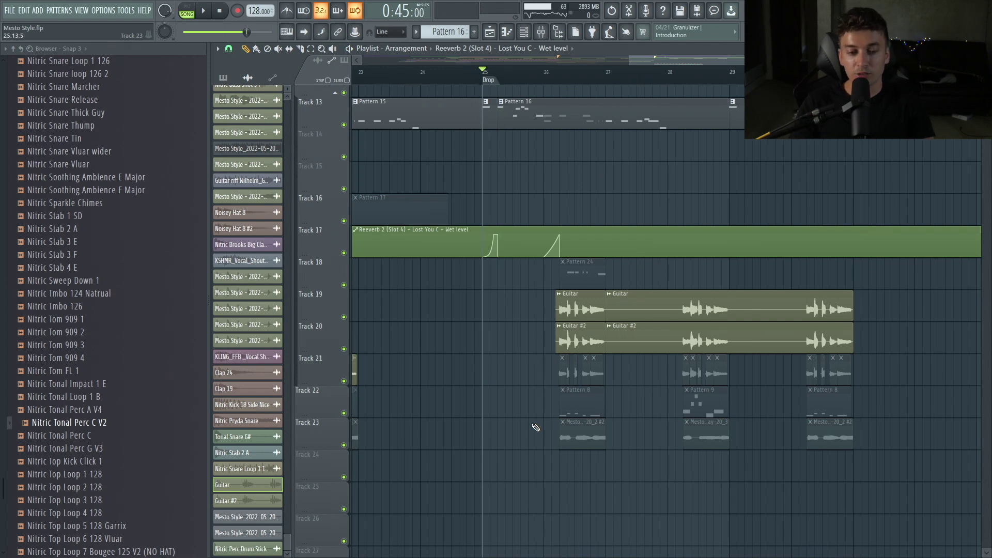
pyautogui.scroll(4, 545, 393)
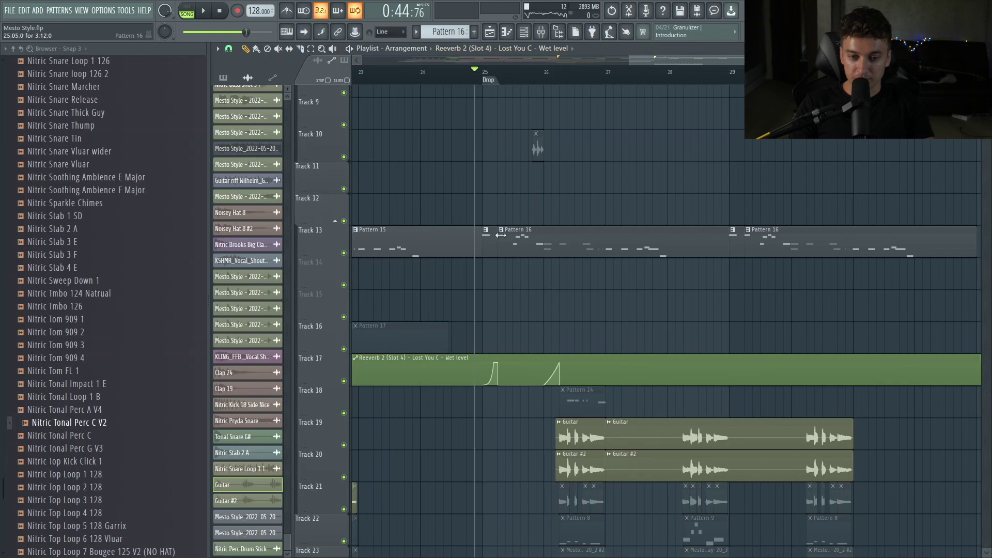
pyautogui.moveTo(498, 243); pyautogui.dragTo(483, 242)
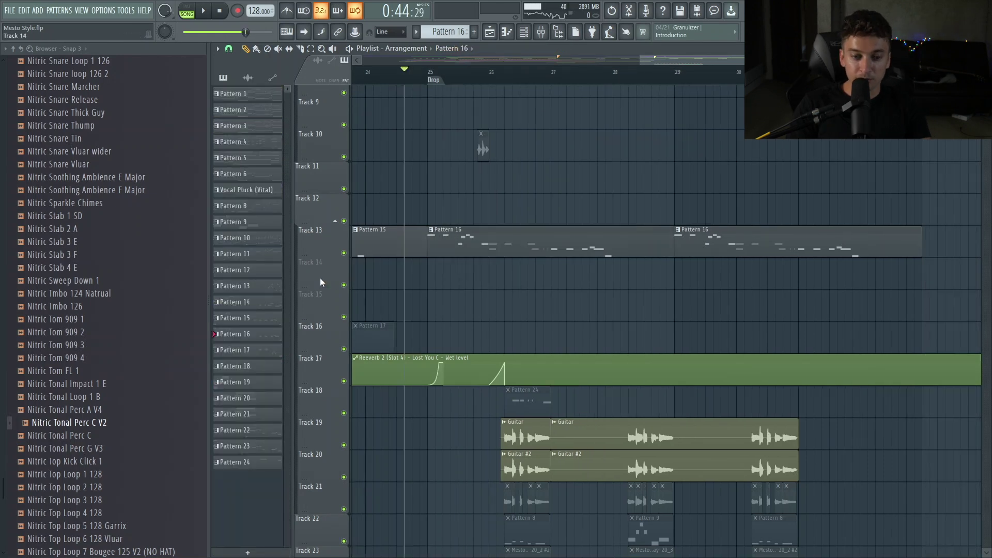
# - Select the bar 3 notes of the Layer melody in Pattern 17
pyautogui.moveTo(451, 240); pyautogui.dragTo(454, 289)
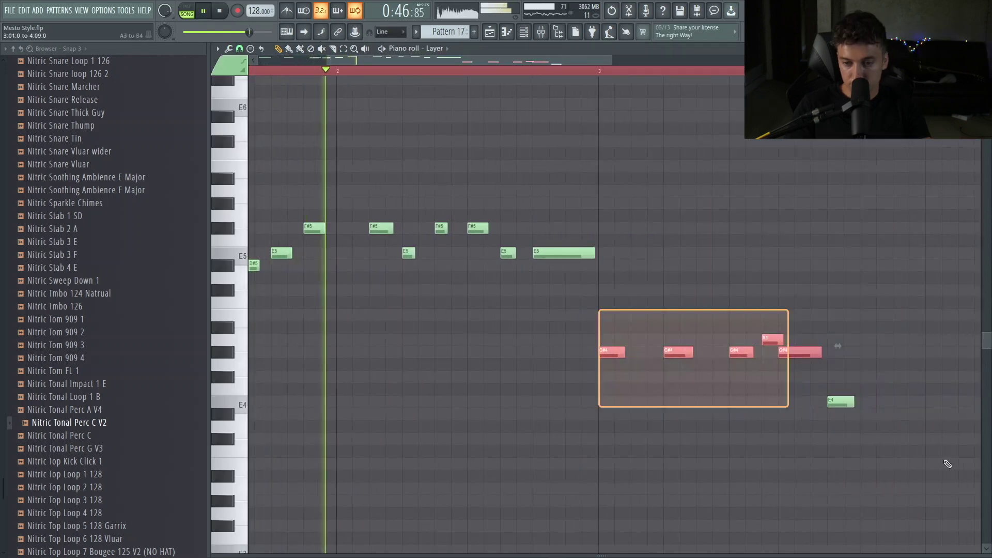
pyautogui.click(658, 412)
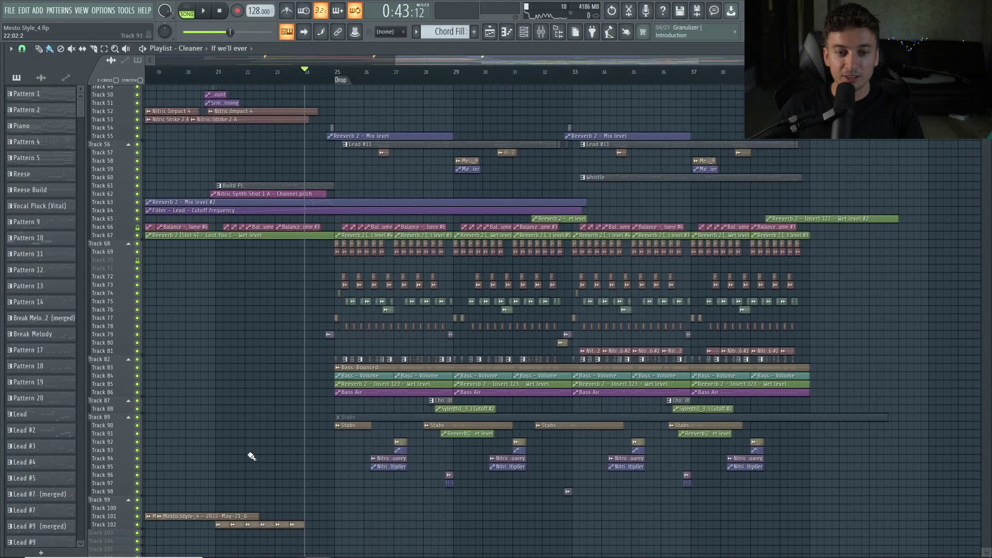
# - Examine the finished drop arrangement, checking the Lead #11 clips and the lead's effect and automation tracks
pyautogui.moveTo(248, 454); pyautogui.dragTo(899, 107)
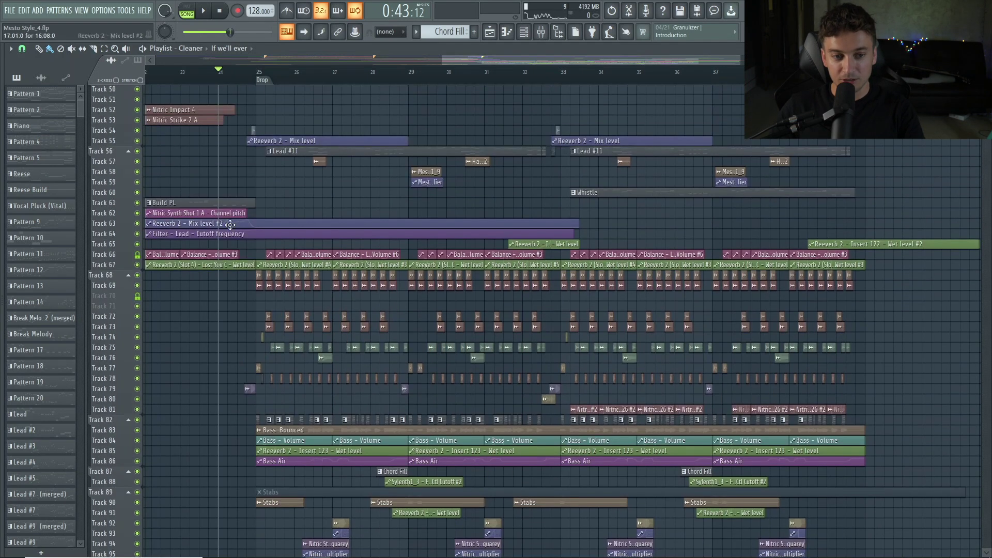
pyautogui.moveTo(192, 312); pyautogui.dragTo(847, 104)
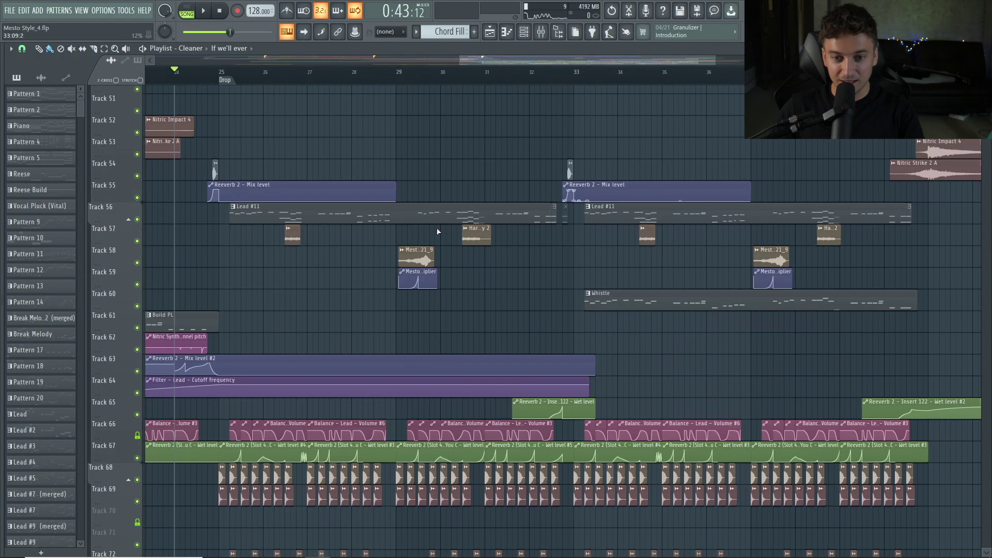
pyautogui.moveTo(206, 222); pyautogui.dragTo(650, 210)
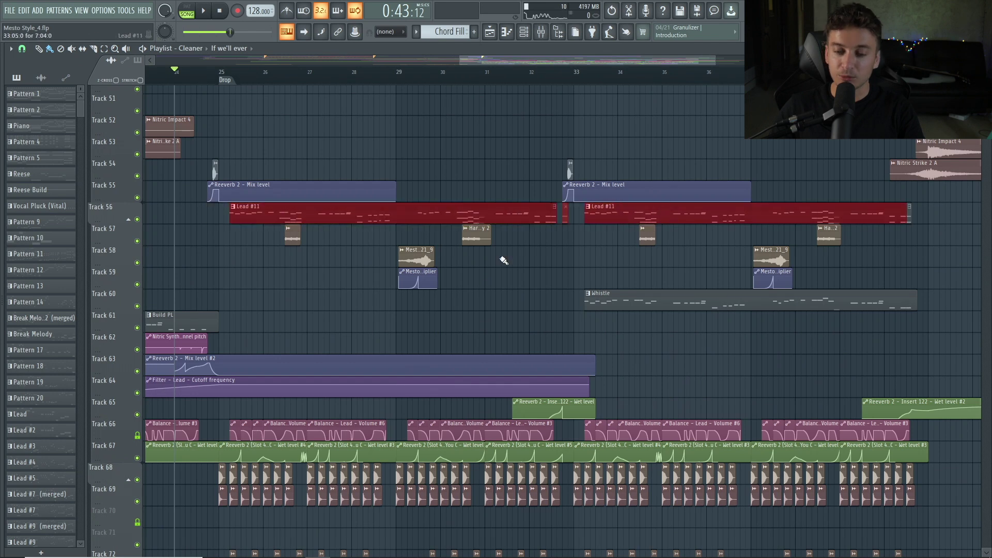
pyautogui.click(517, 300)
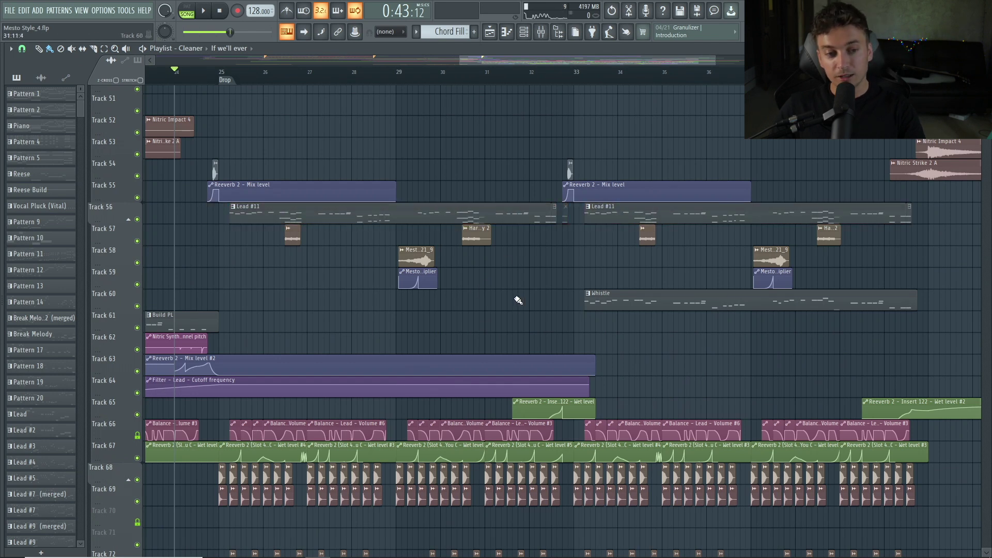
pyautogui.scroll(-2, 460, 287)
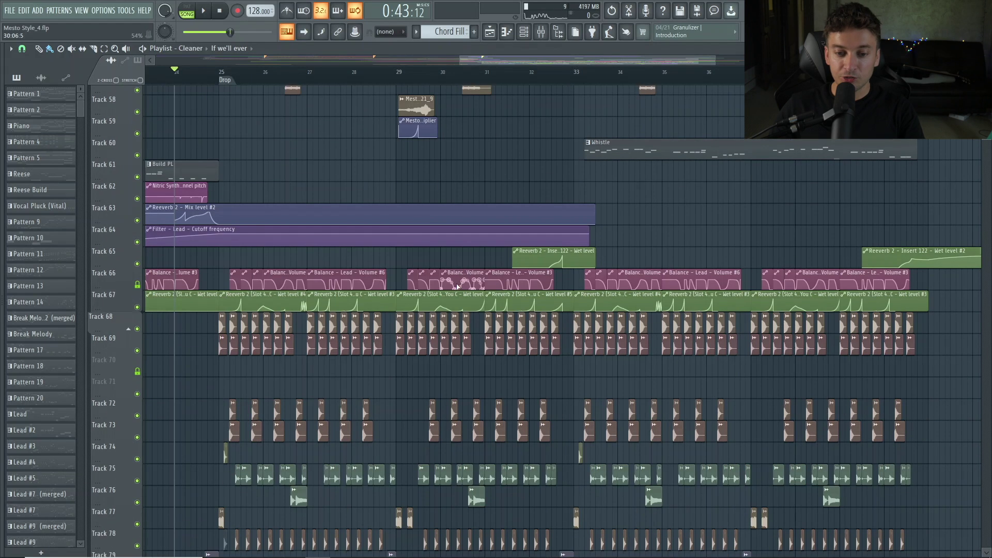
pyautogui.scroll(3, 217, 103)
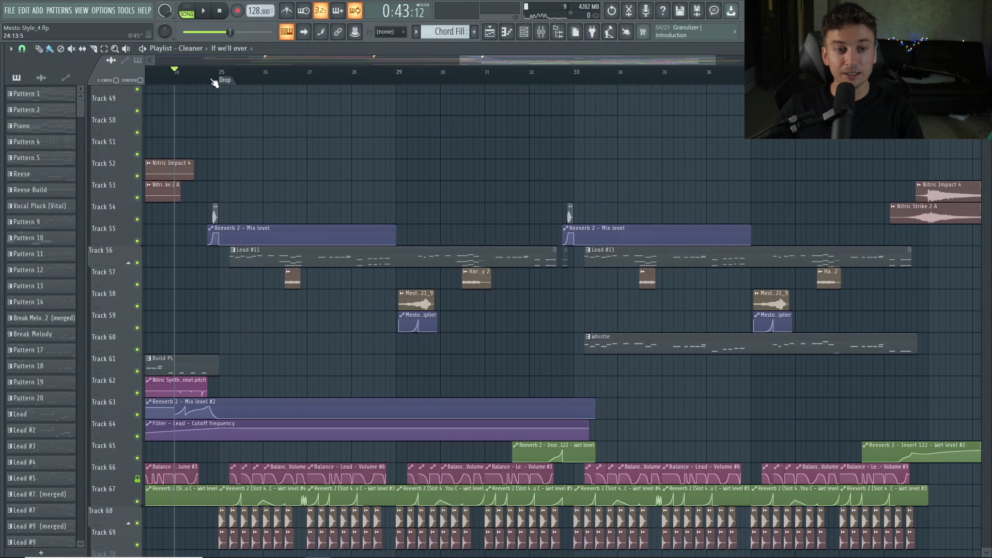
# - Play the arrangement from just before the Drop marker while viewing the lead and drum tracks
pyautogui.click(196, 76)
pyautogui.press('space')
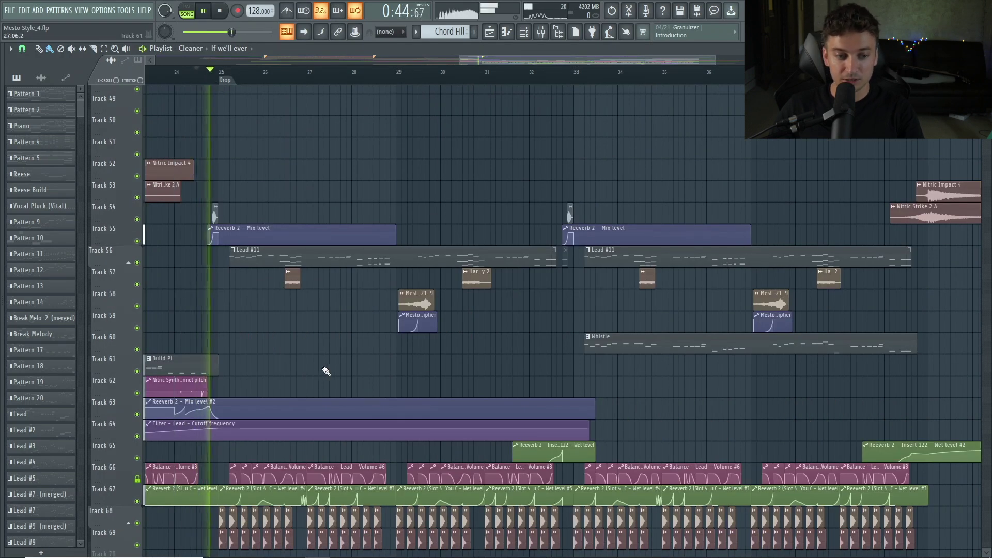
pyautogui.scroll(-3, 324, 367)
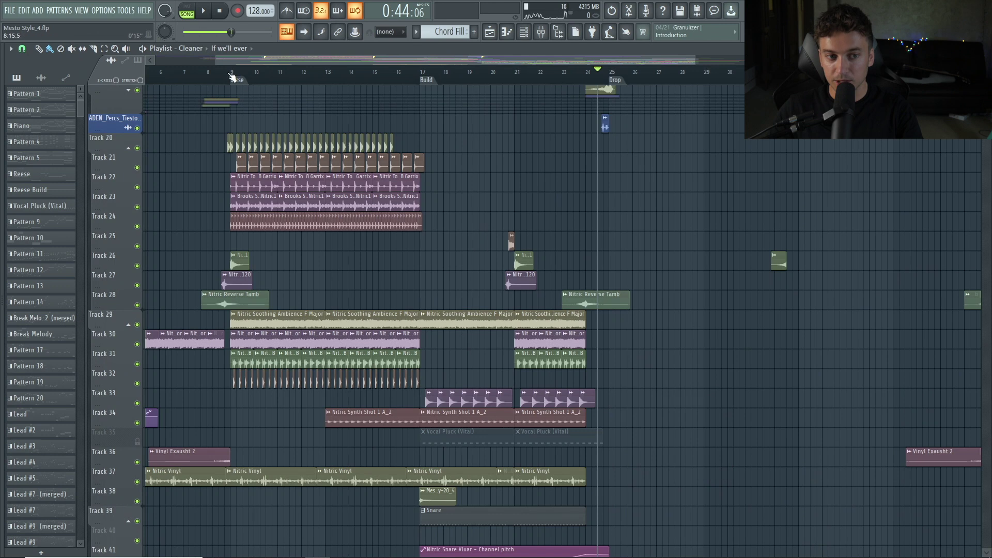
# - Play a short part of the arrangement from the start of the verse at bar 9
pyautogui.press('space')
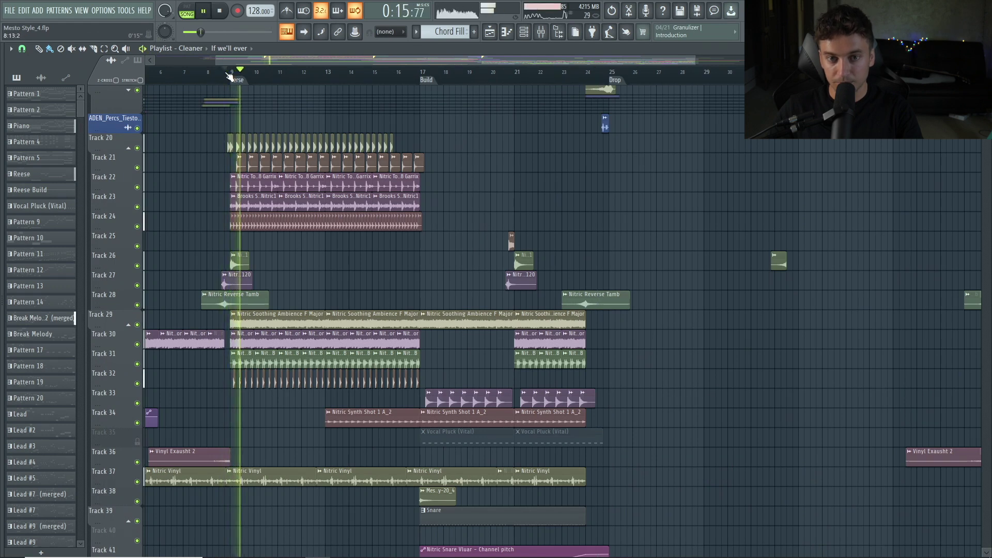
pyautogui.press('space')
# - Solo the Track 56 lead group in the drop and play it from bar 25
pyautogui.scroll(5, 251, 216)
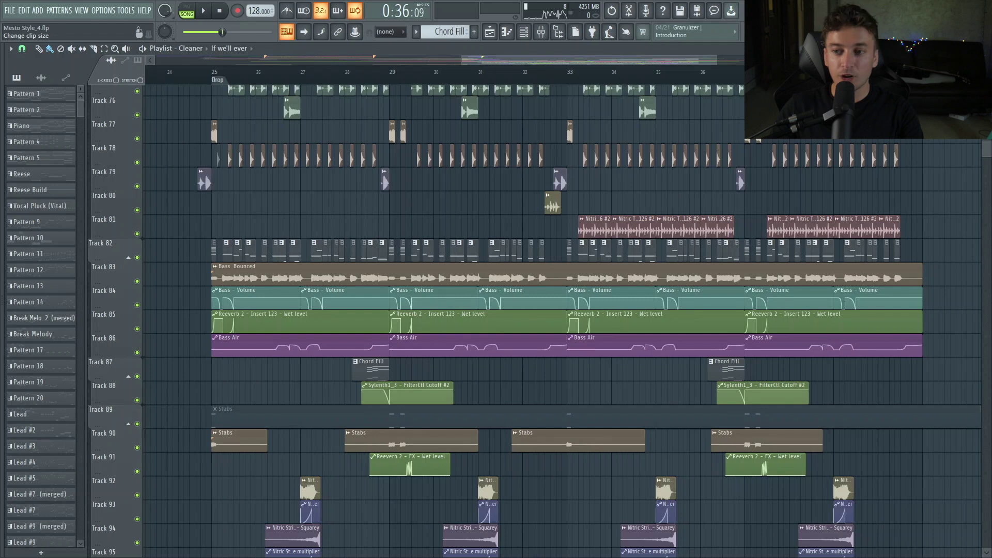
pyautogui.scroll(-5, 557, 340)
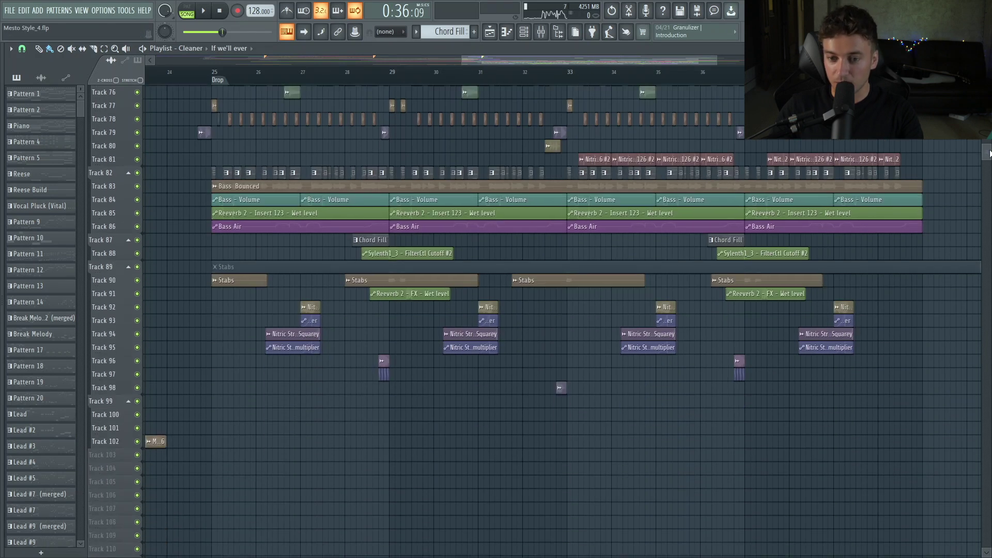
pyautogui.moveTo(989, 153); pyautogui.dragTo(990, 135)
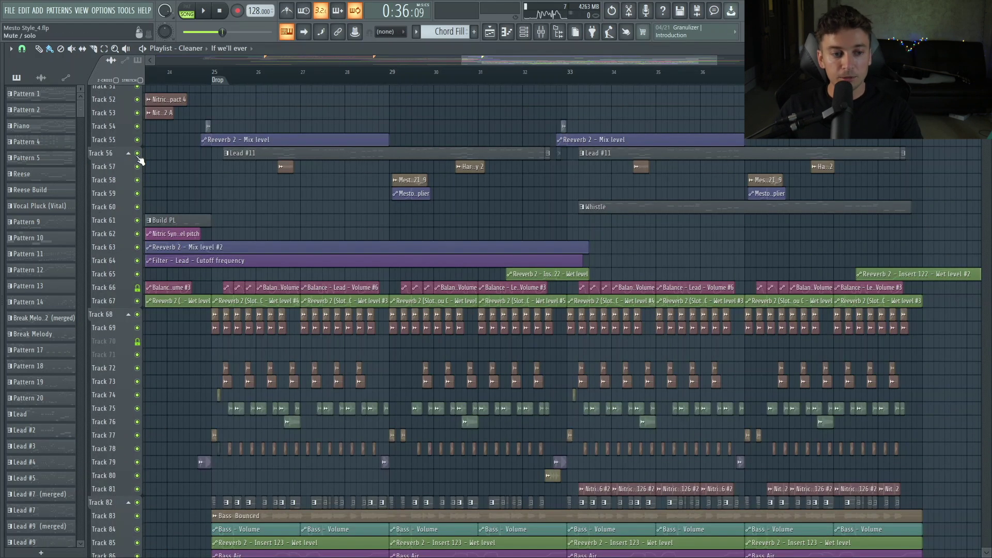
pyautogui.rightClick(136, 154)
pyautogui.click(242, 74)
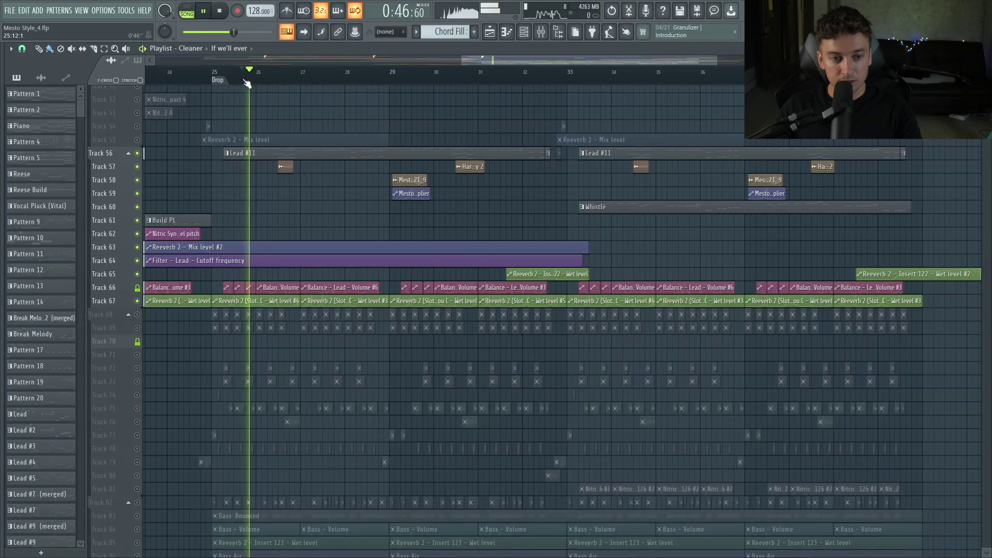
pyautogui.press('space')
# - Solo the Track 68 drum group and unmute the bass, stabs and chord fill groups alongside it
pyautogui.rightClick(137, 314)
pyautogui.scroll(-2, 141, 321)
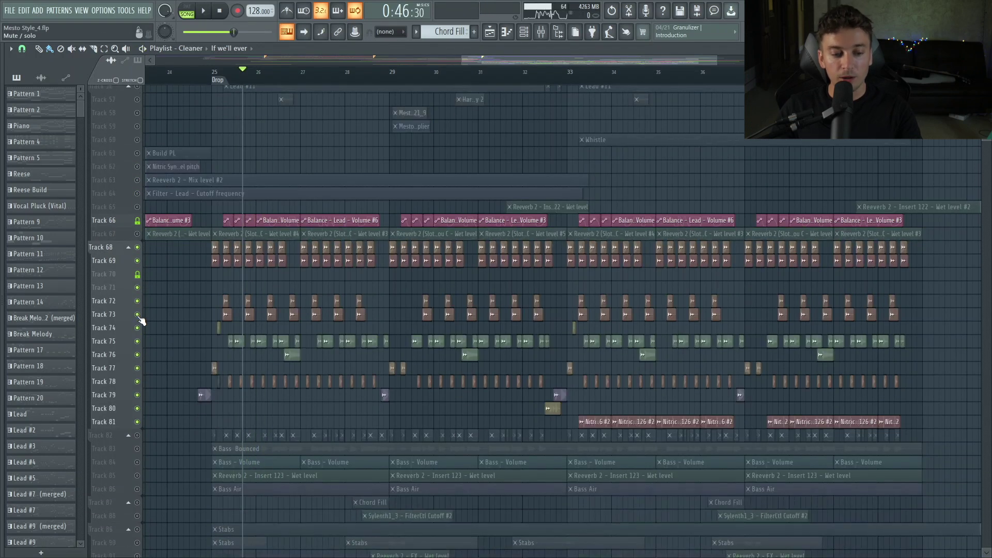
pyautogui.click(137, 435)
pyautogui.scroll(-2, 139, 444)
pyautogui.click(137, 449)
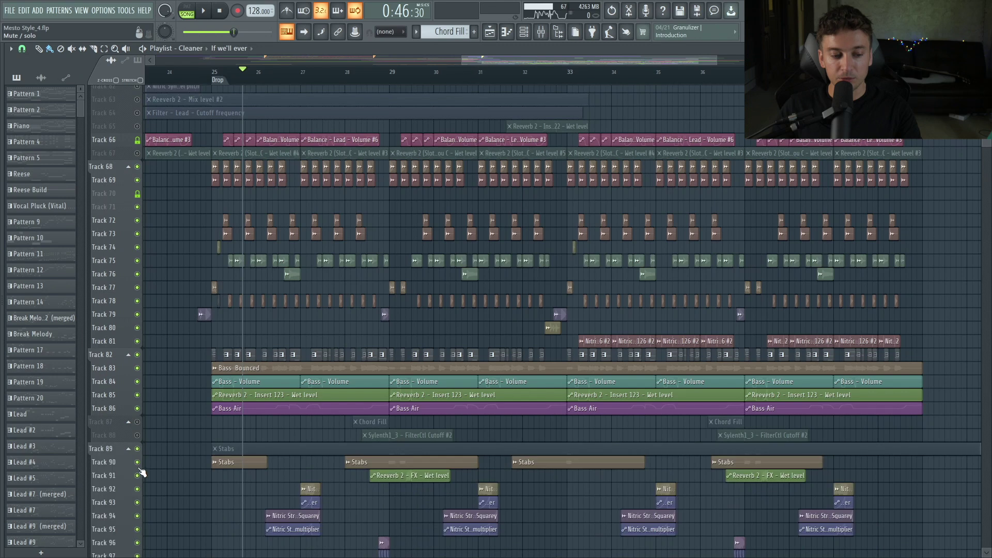
pyautogui.click(137, 424)
pyautogui.scroll(3, 261, 478)
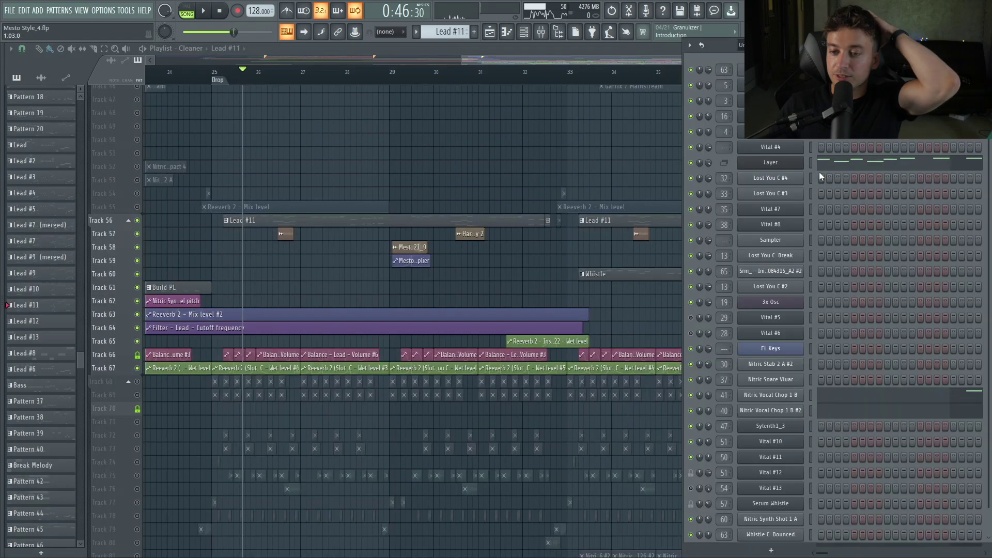
# - Audition the Lost You C #4 and Lost You C #3 lead layers and open the Lost You C #4 sampler settings
pyautogui.click(811, 178)
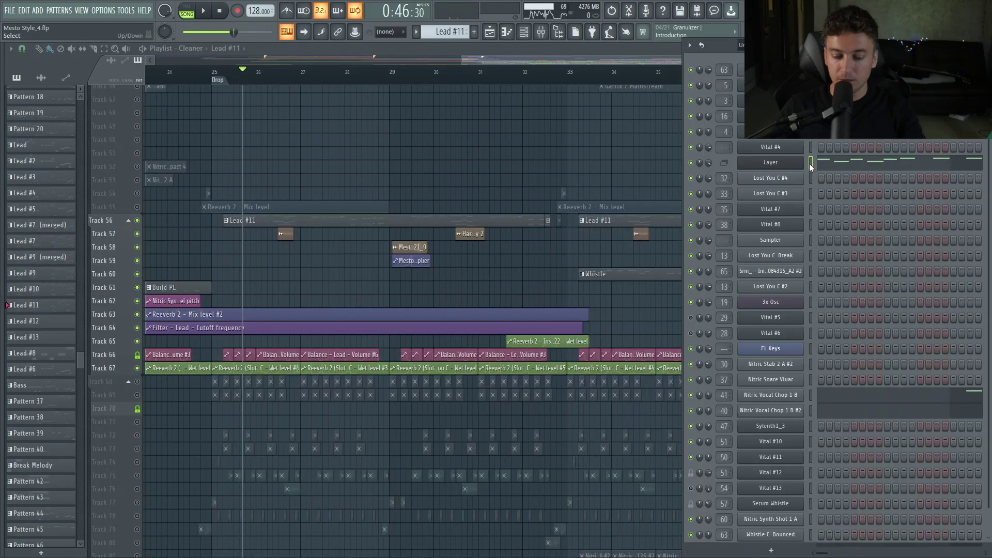
pyautogui.press('q')
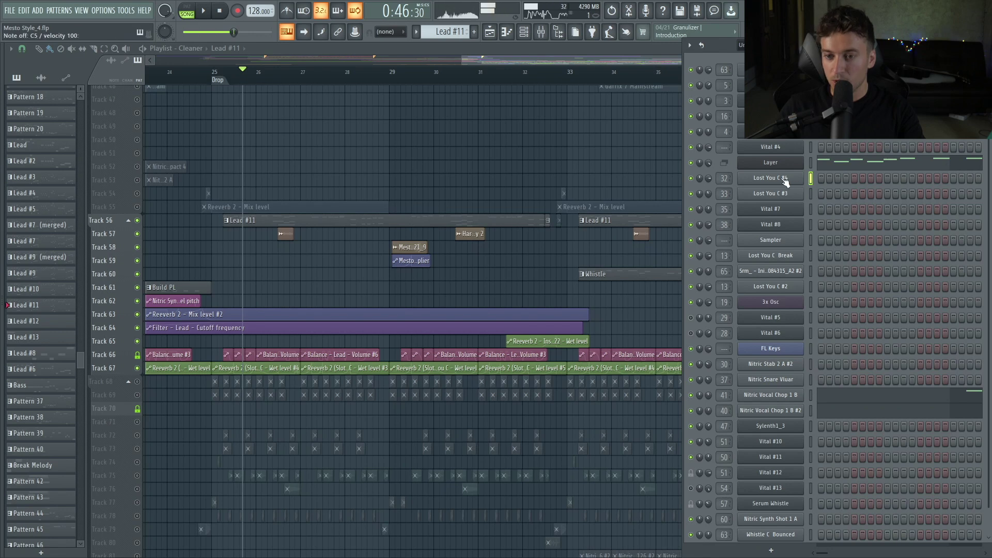
pyautogui.click(784, 178)
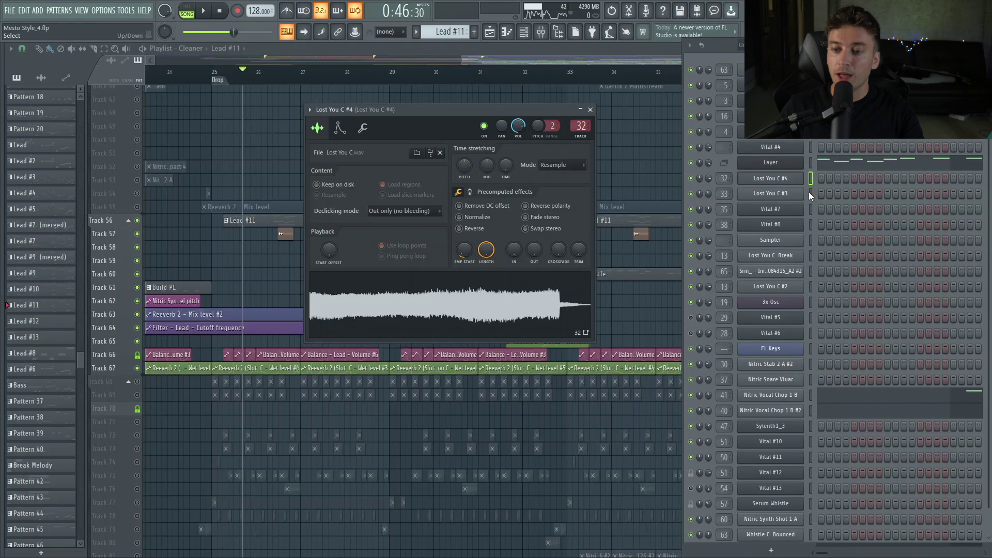
pyautogui.press('q')
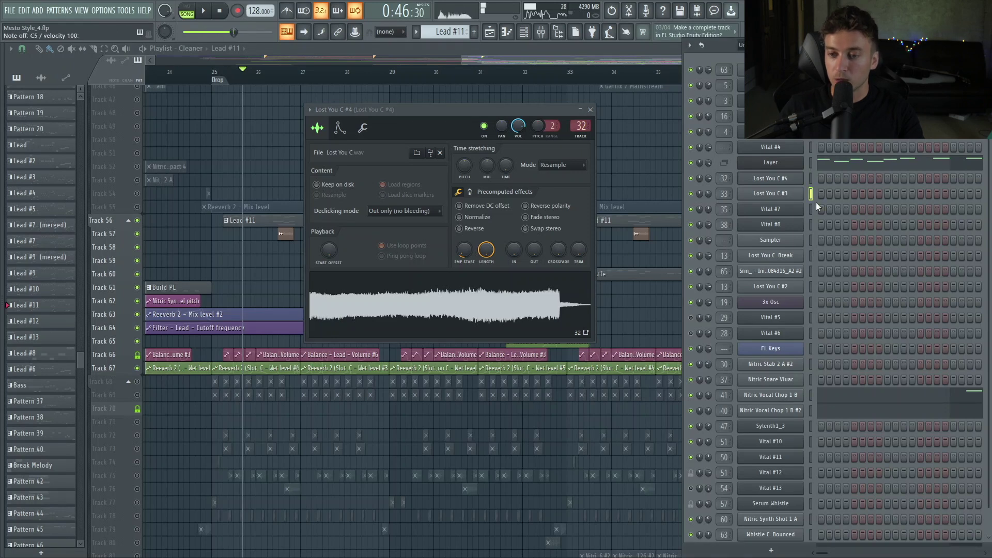
# - Inspect the effects and voice settings of the Vital #7 lead layer
pyautogui.rightClick(139, 220)
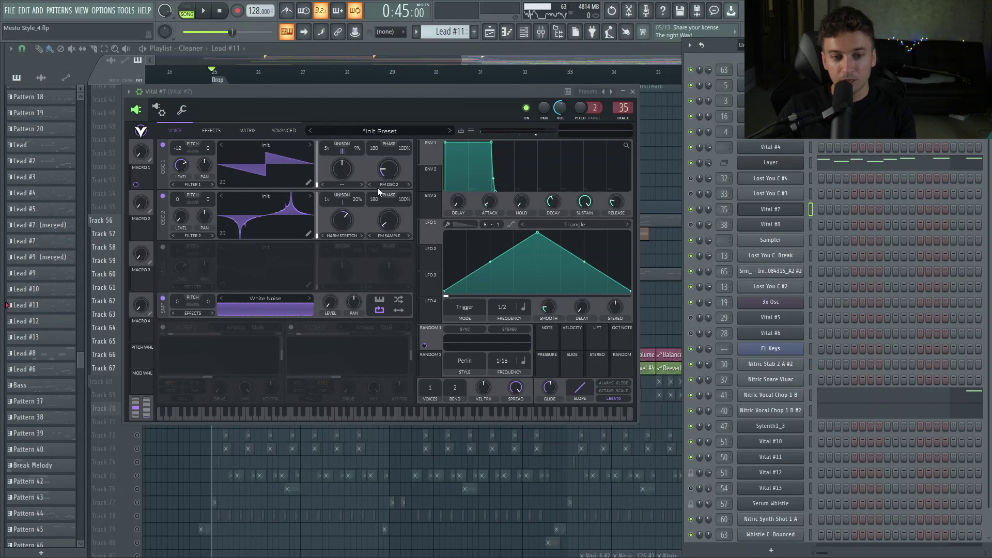
pyautogui.click(209, 130)
pyautogui.click(178, 130)
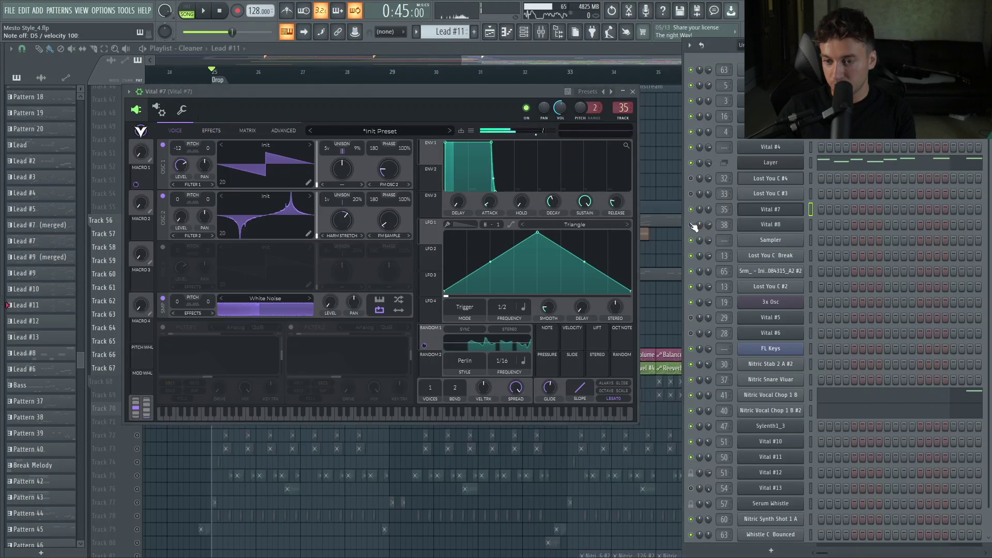
# - Open the Vital #8 lead layer, audition it with a few notes, and play the Lead #11 pattern in the drop
pyautogui.click(770, 224)
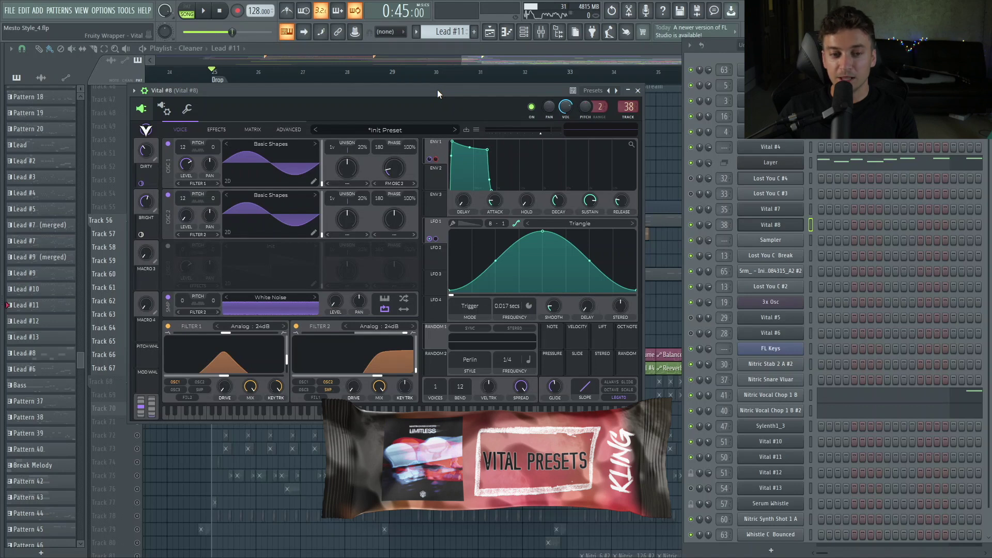
pyautogui.press('w')
pyautogui.press('e')
pyautogui.press('w')
pyautogui.press('x')
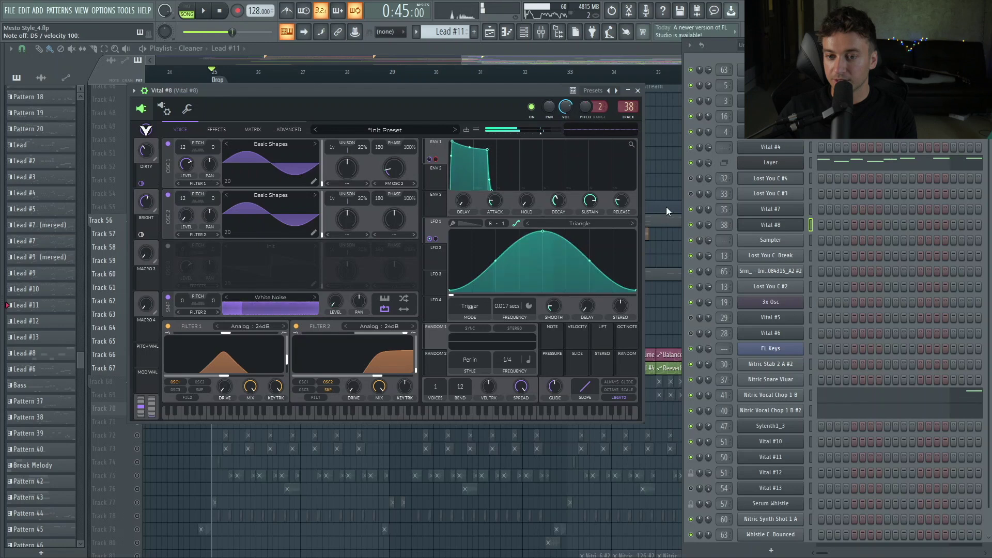
pyautogui.press('space')
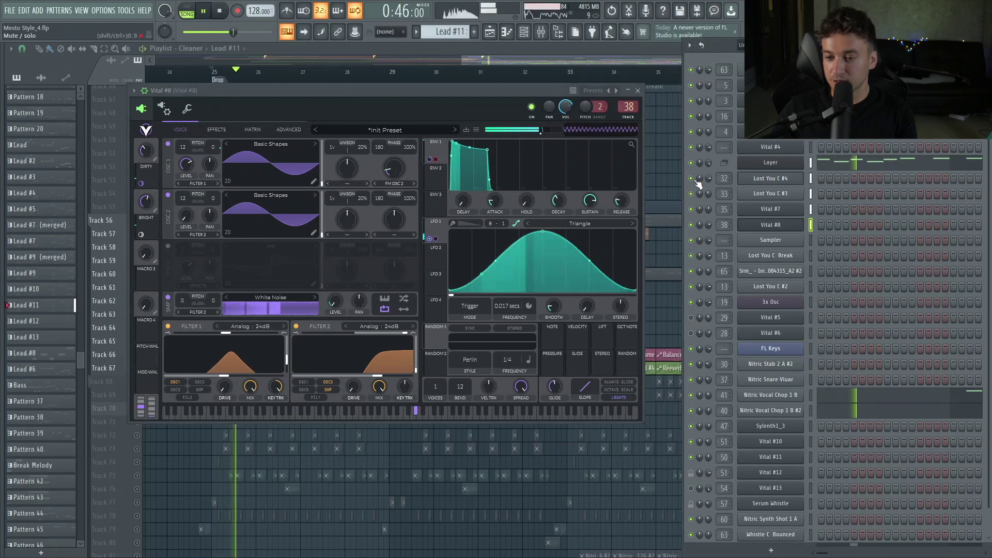
pyautogui.press('space')
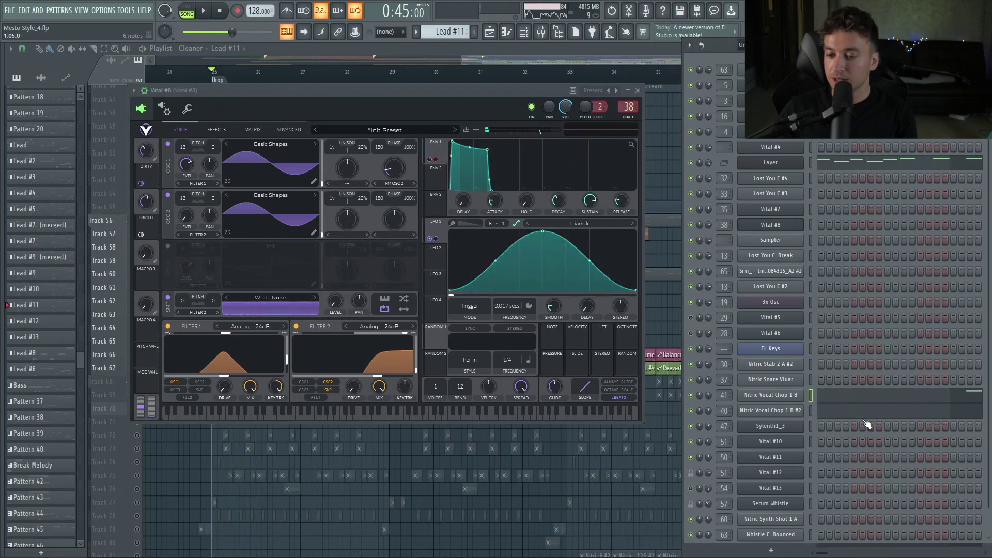
# - View the Nitric Vocal Chop 1 B notes in the piano roll and play them with the lead
pyautogui.scroll(-1, 864, 424)
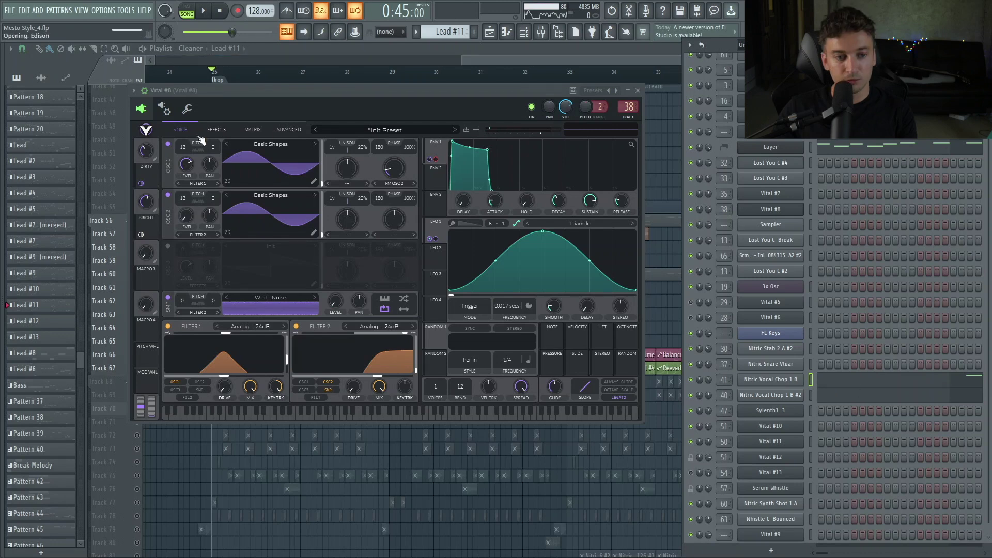
pyautogui.press('F7')
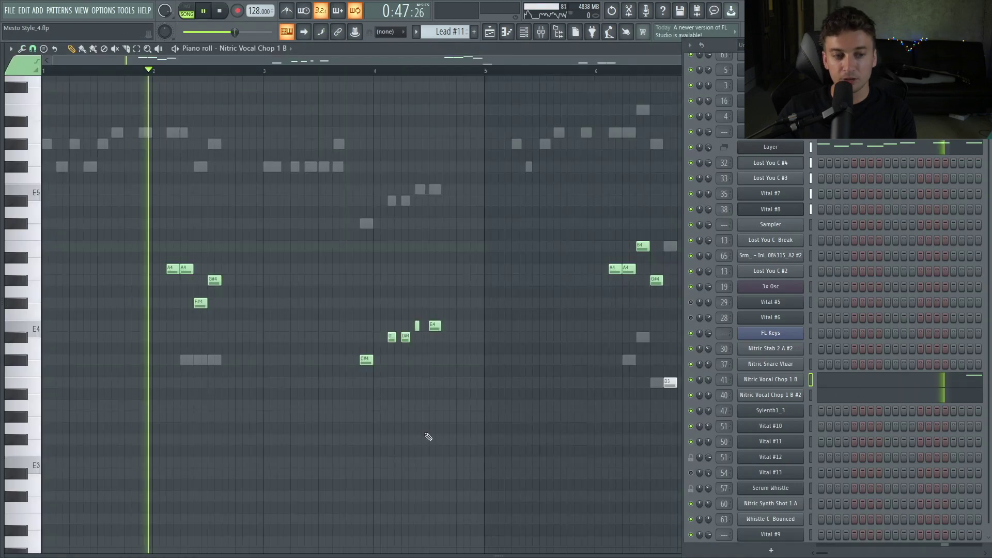
pyautogui.press('space')
pyautogui.press('space')
# - View the Nitric Vocal Chop 1 B #2 notes in the piano roll and play them from around bar 2
pyautogui.click(840, 396)
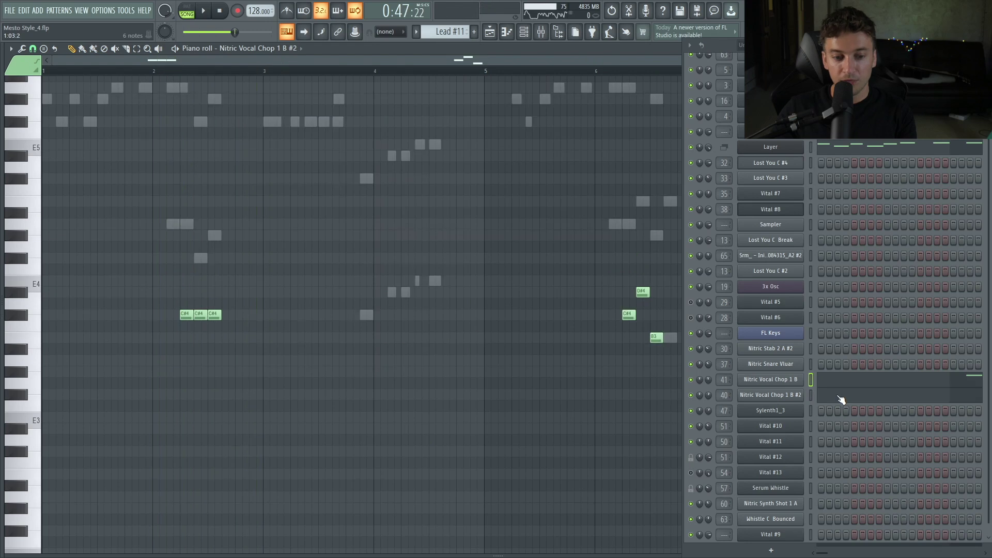
pyautogui.click(192, 315)
pyautogui.click(203, 317)
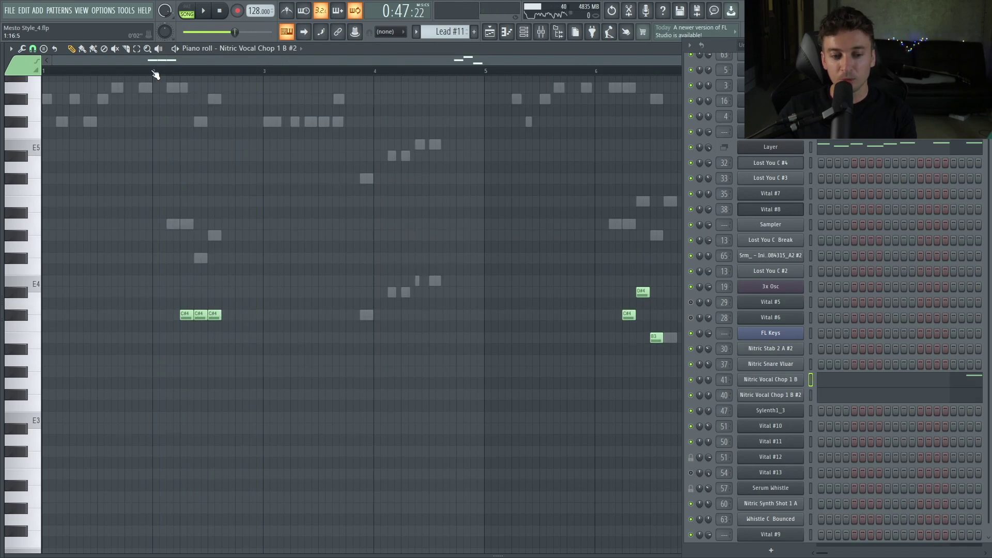
pyautogui.press('space')
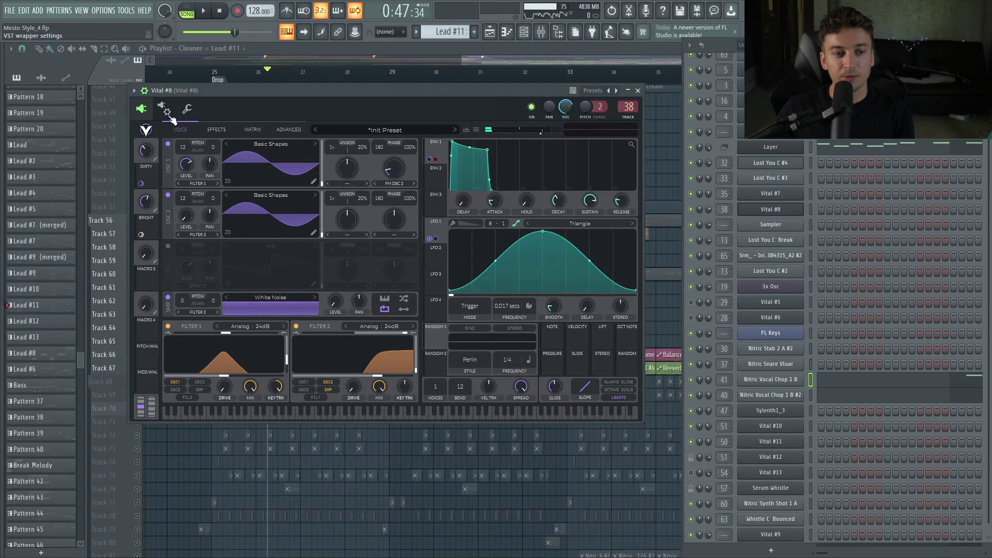
# - Close the Vital #8 lead layer and bring up the Lead bus effect chain in the mixer
pyautogui.press('Escape')
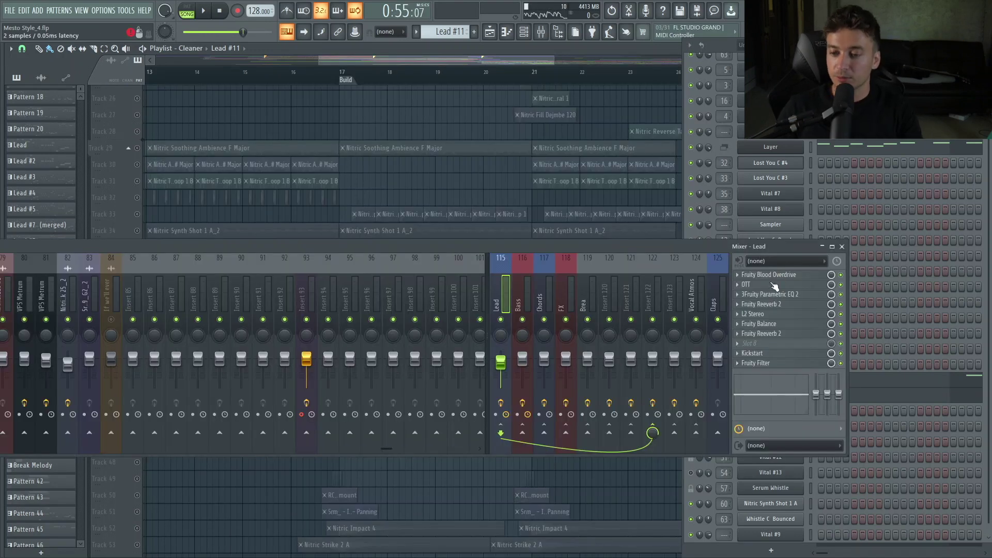
pyautogui.moveTo(766, 247); pyautogui.dragTo(729, 268)
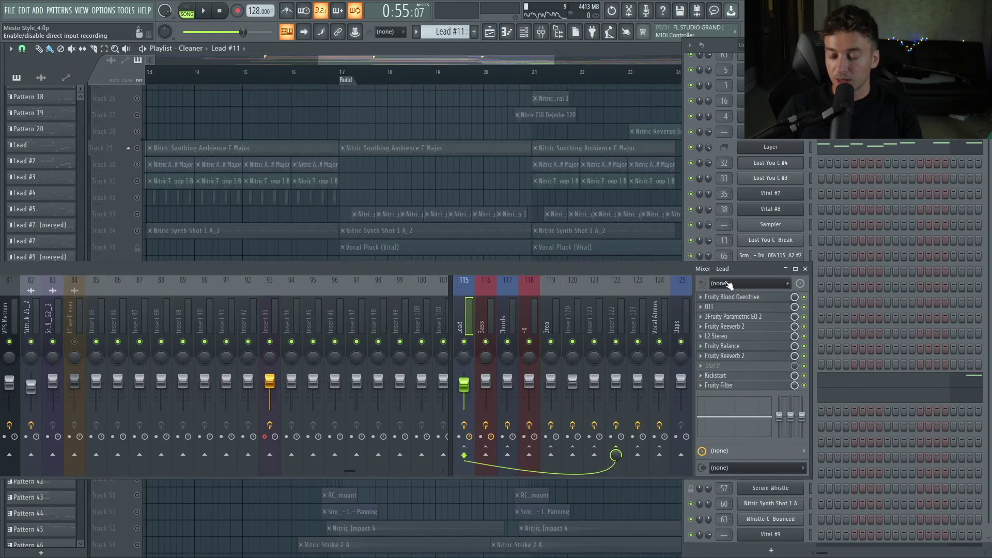
pyautogui.press('F9')
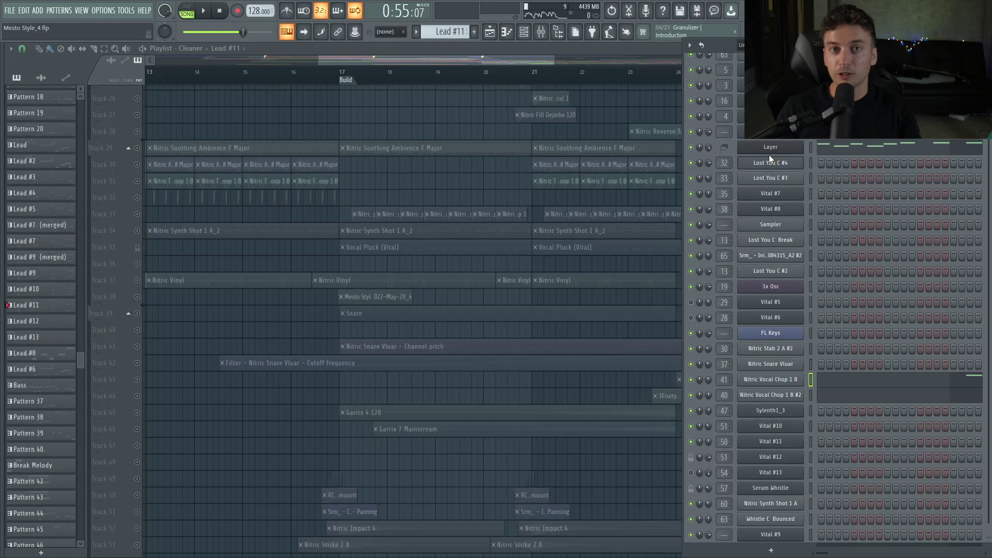
pyautogui.click(540, 32)
pyautogui.moveTo(469, 268); pyautogui.dragTo(473, 238)
# - Play the Lead bus and inspect its Fruity Balance volume effect in front of the other open window
pyautogui.press('space')
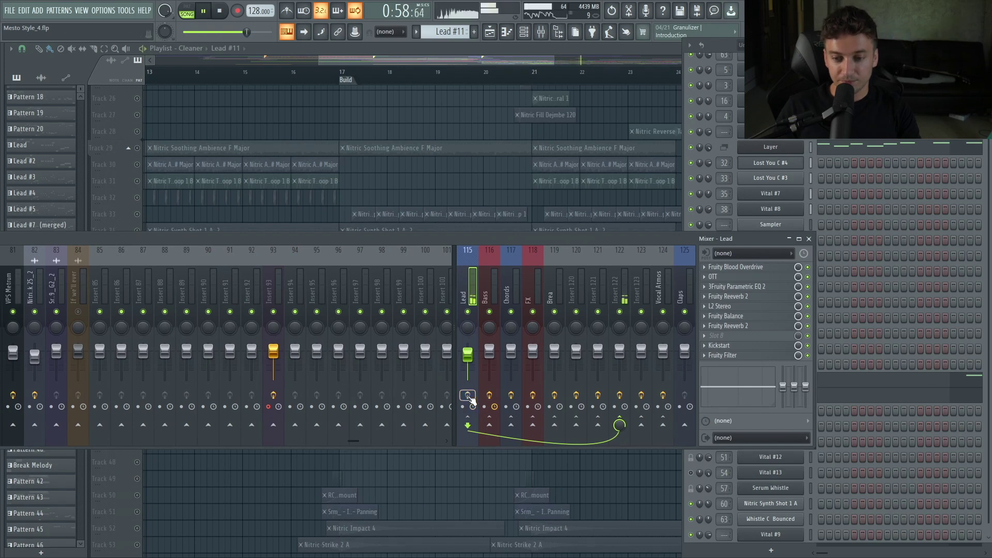
pyautogui.press('space')
pyautogui.moveTo(798, 346); pyautogui.dragTo(800, 349)
pyautogui.press('space')
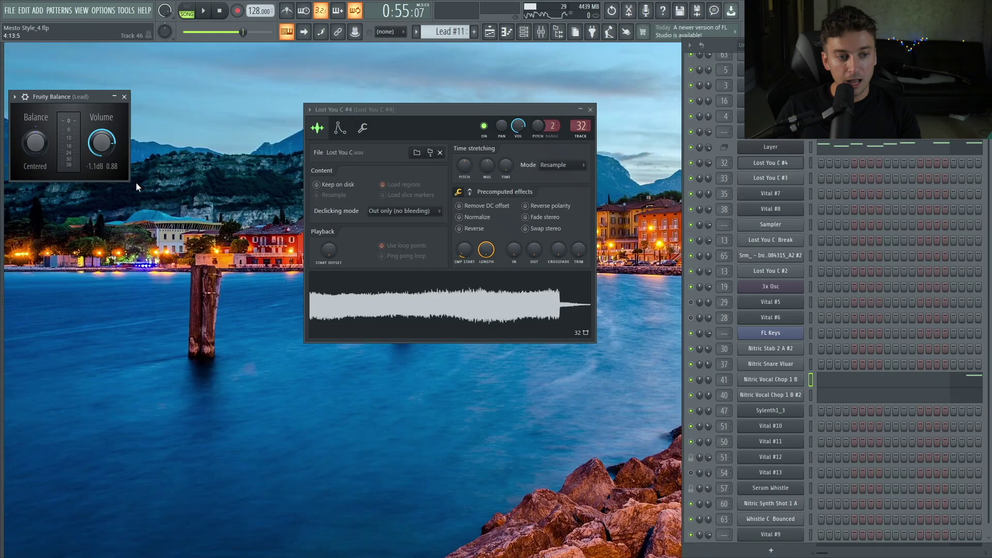
pyautogui.moveTo(97, 101); pyautogui.dragTo(502, 113)
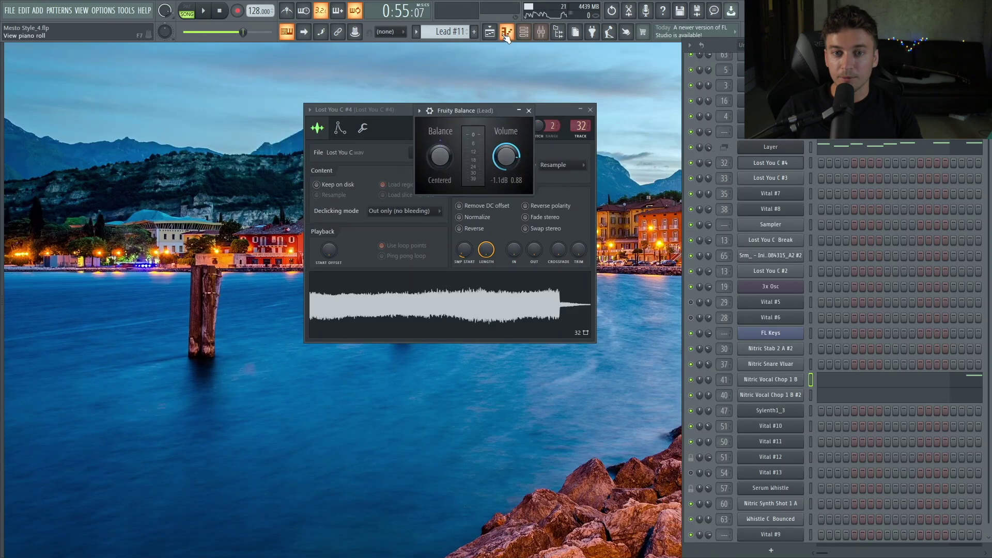
# - Play the lead from the Drop marker in the playlist, following the Balance - Lead - Volume and Reeverb 2 wet level automation
pyautogui.click(490, 32)
pyautogui.scroll(-1, 505, 301)
pyautogui.scroll(4, 438, 437)
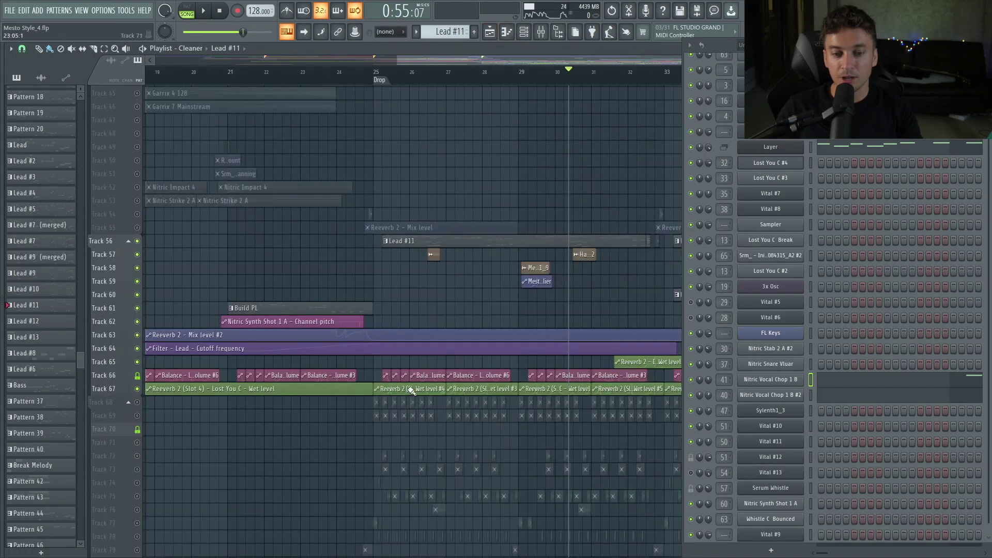
pyautogui.scroll(2, 517, 264)
pyautogui.click(248, 75)
pyautogui.moveTo(235, 93); pyautogui.dragTo(532, 526)
pyautogui.scroll(-1, 326, 419)
pyautogui.moveTo(205, 362); pyautogui.dragTo(561, 369)
pyautogui.press('space')
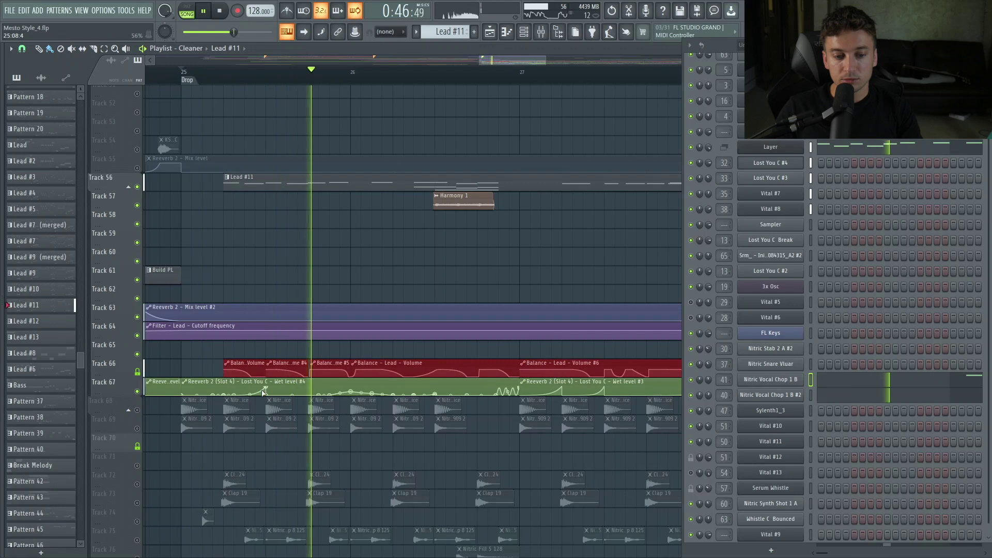
pyautogui.press('space')
pyautogui.click(294, 219)
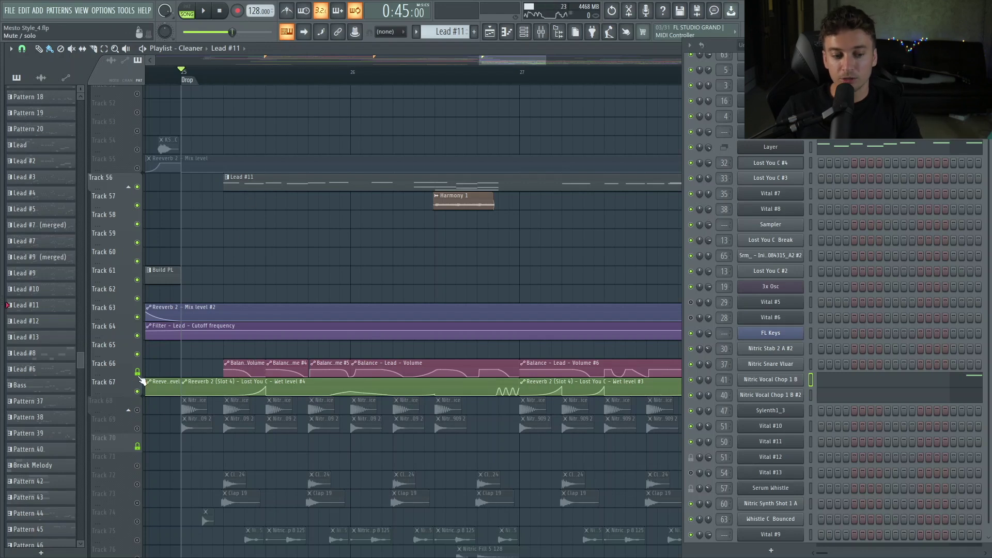
# - Mute the Balance - Lead - Volume automation on Track 66 and play the soloed lead from its first note
pyautogui.click(223, 79)
pyautogui.press('space')
pyautogui.click(137, 372)
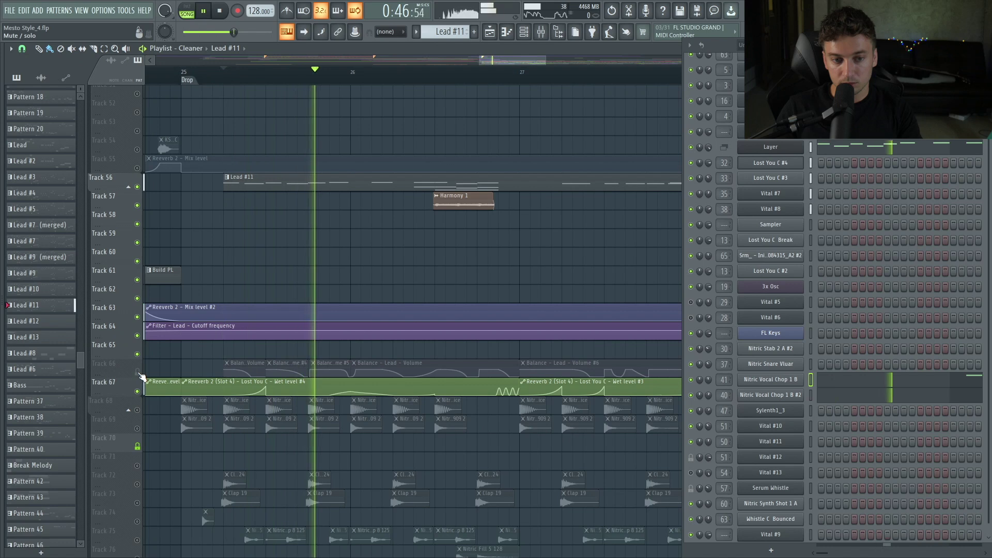
pyautogui.press('space')
# - Bring all tracks back, mute Track 66 again and play the full drop without the lead volume automation
pyautogui.rightClick(137, 373)
pyautogui.rightClick(138, 372)
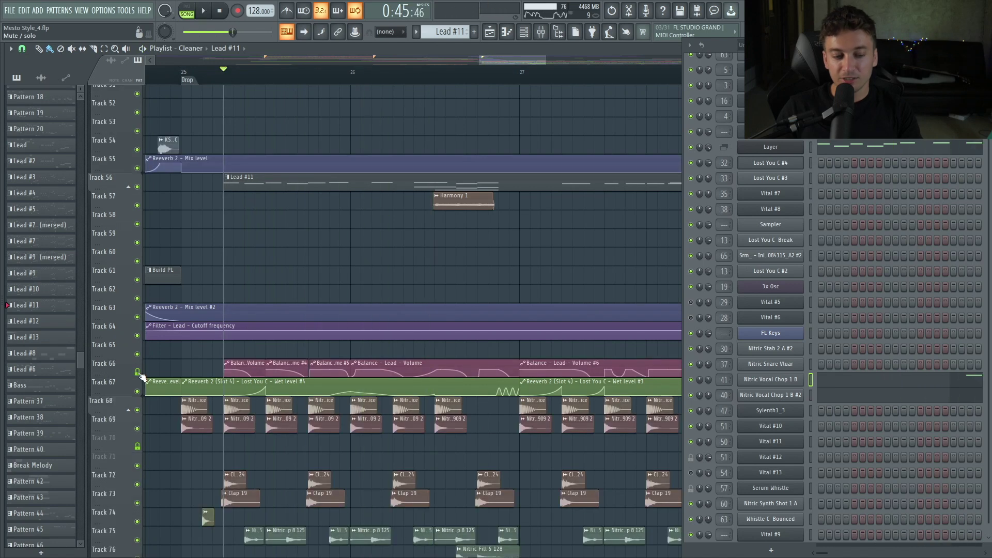
pyautogui.click(137, 373)
pyautogui.click(192, 82)
pyautogui.press('space')
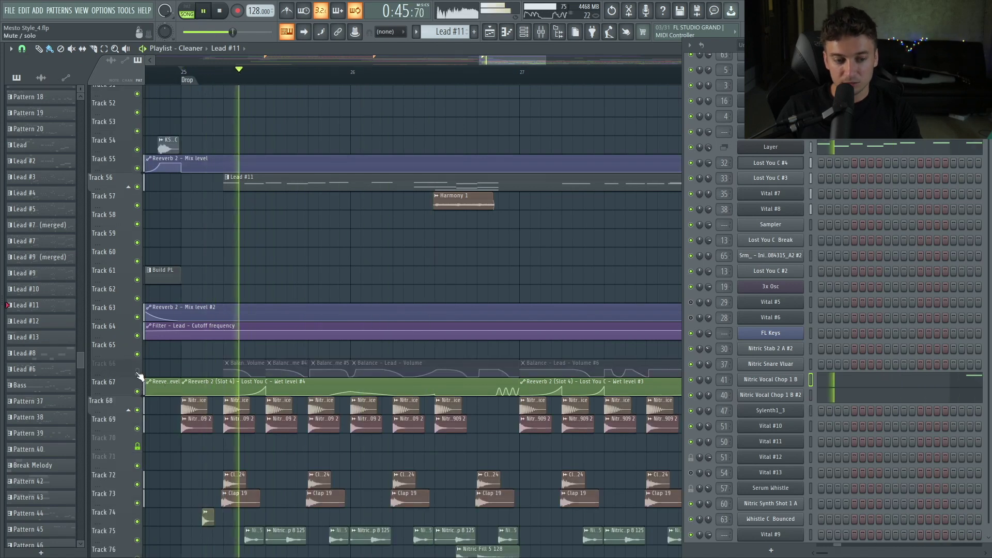
pyautogui.press('space')
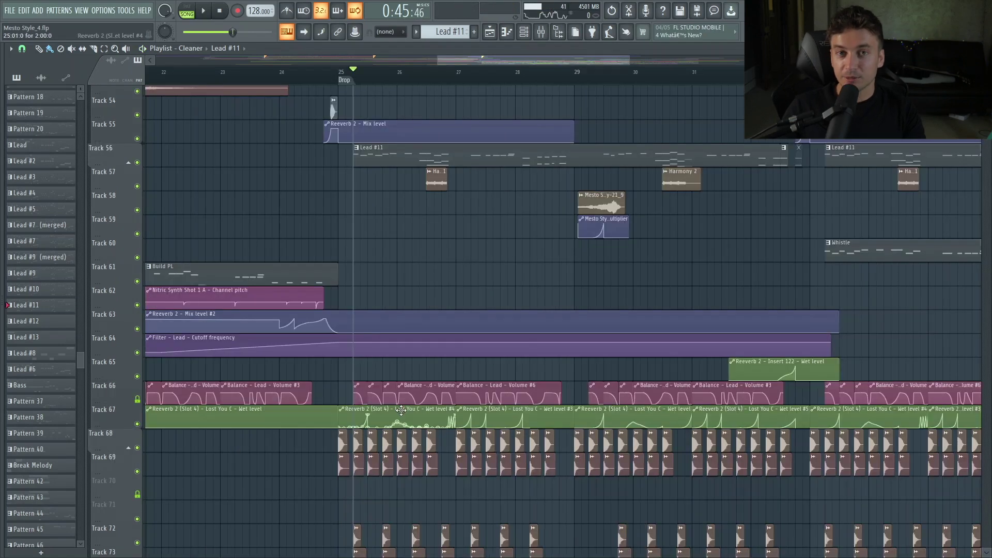
# - Examine the drop's harmony and bass tracks, then play the bass together with the drums from bar 25
pyautogui.moveTo(312, 447); pyautogui.dragTo(639, 215)
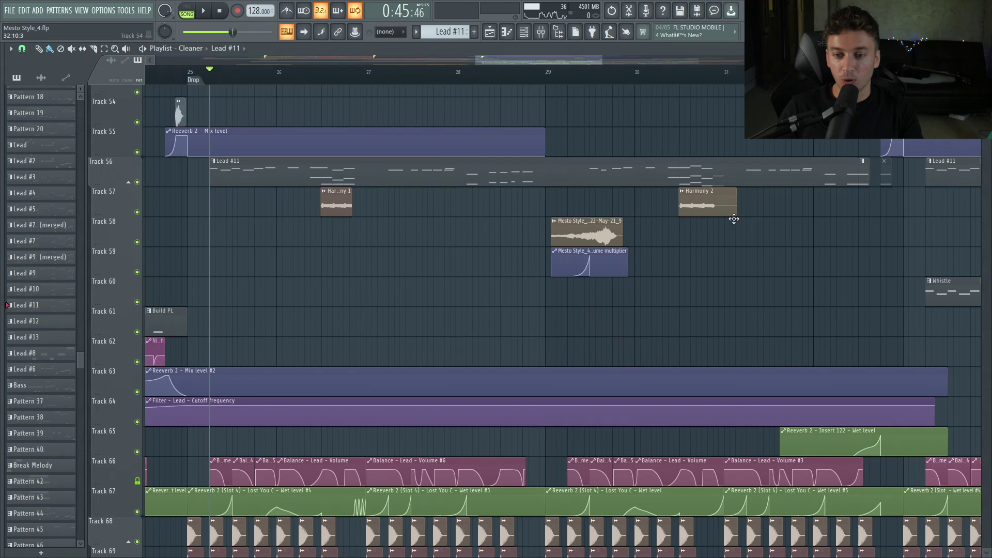
pyautogui.press('space')
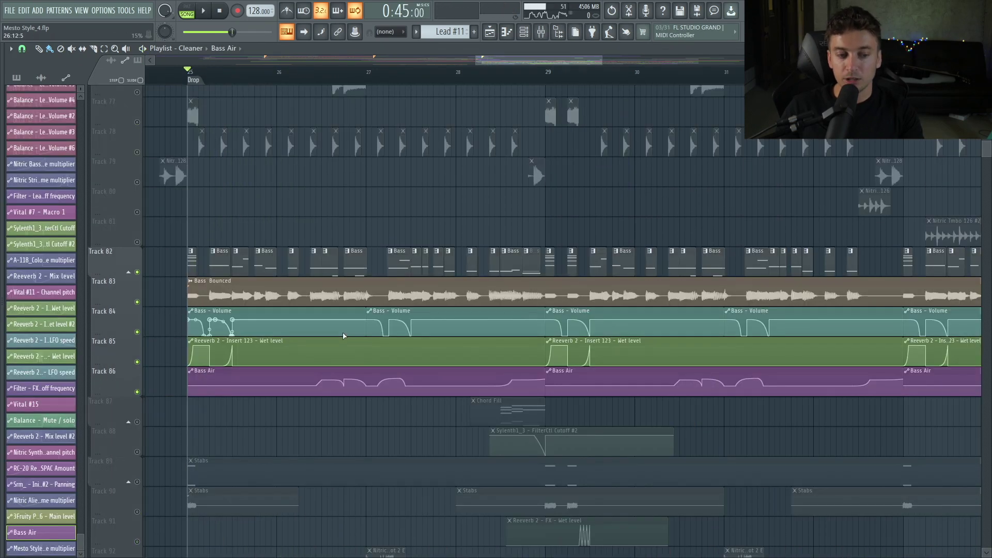
pyautogui.press('space')
pyautogui.scroll(7, 333, 354)
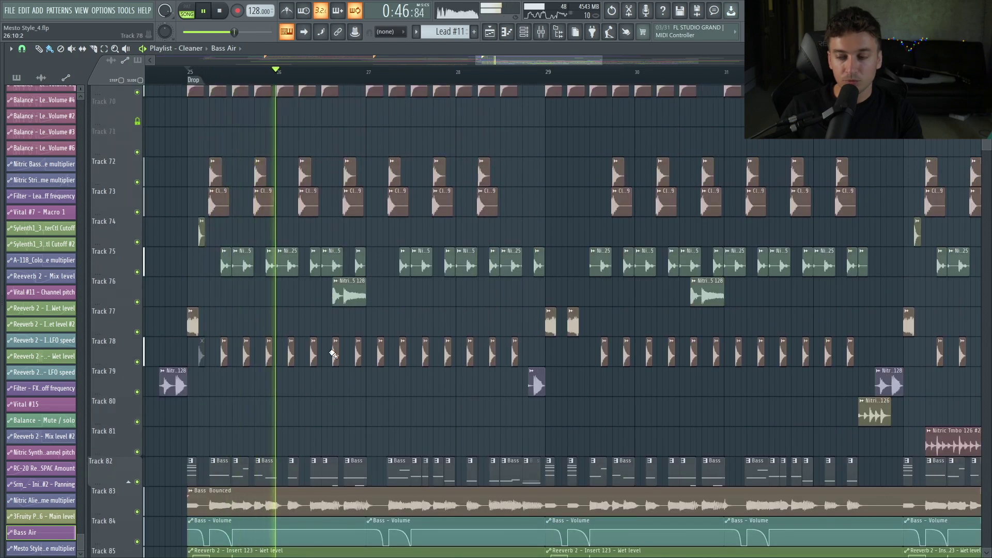
pyautogui.scroll(-2, 362, 359)
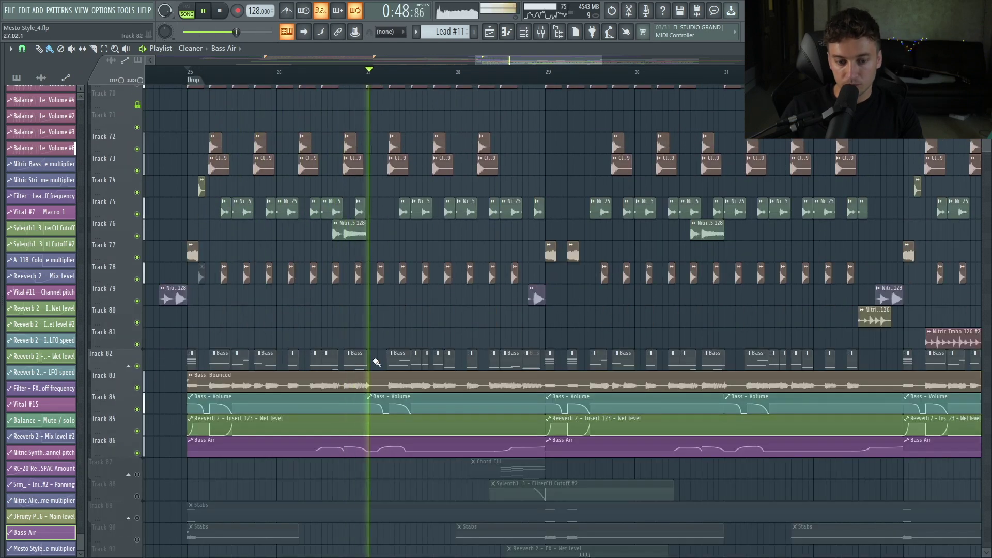
pyautogui.scroll(1, 383, 357)
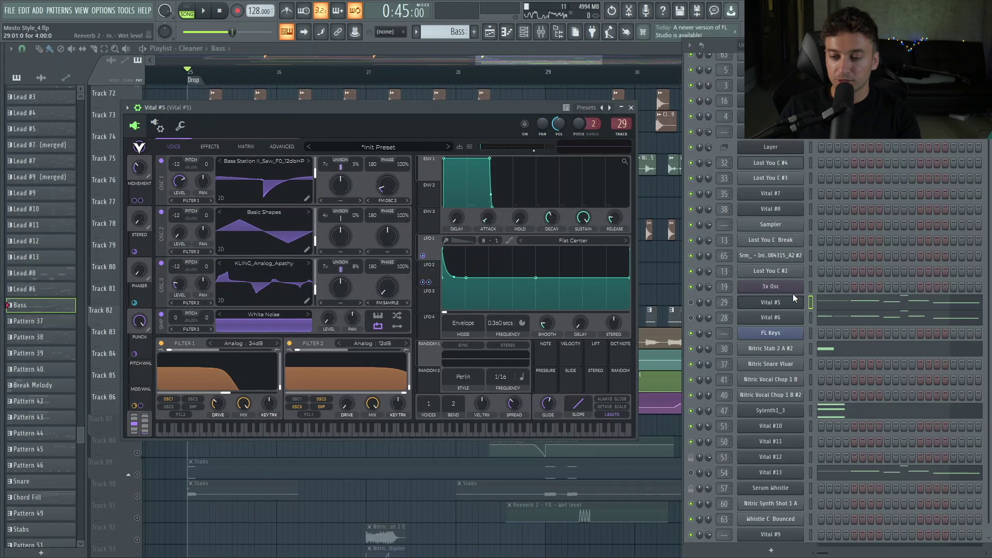
# - Audition the bass layers from Vital #5 and Vital #6 to Vital #13 with a few C notes
pyautogui.click(811, 317)
pyautogui.press('c')
pyautogui.press('c')
pyautogui.press('c')
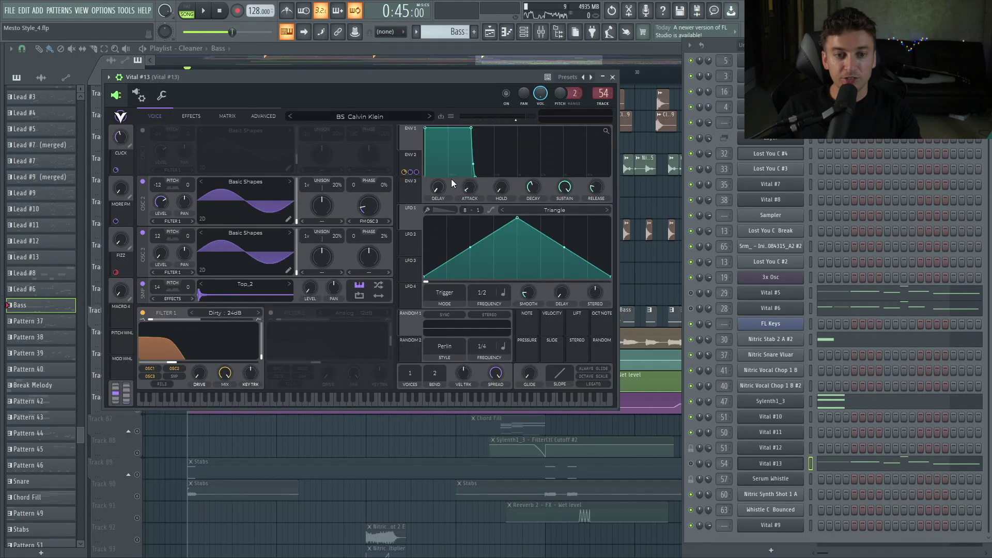
pyautogui.press('c')
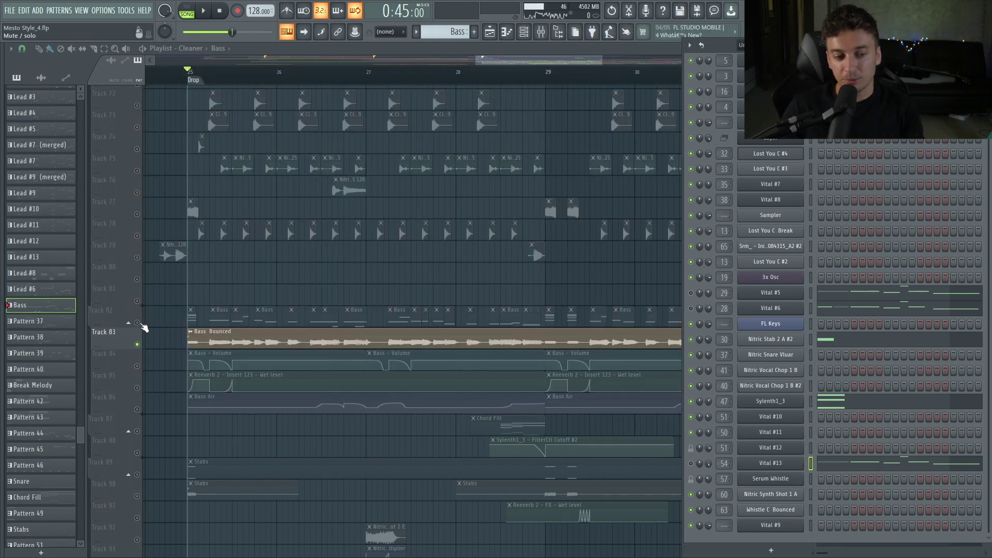
# - Play the soloed Bass Bounced clip and the Chord Fill with its filter cutoff automation in the drop
pyautogui.press('space')
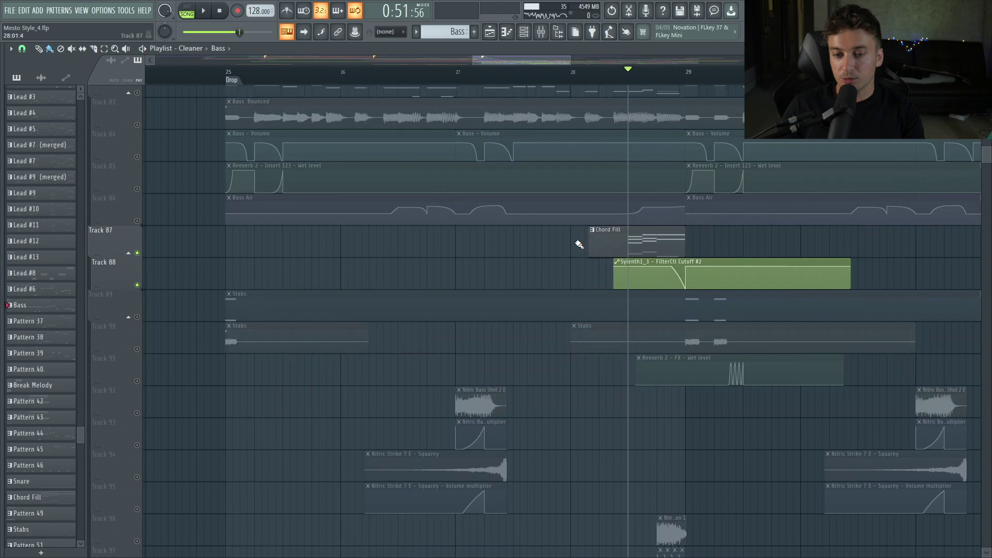
pyautogui.press('space')
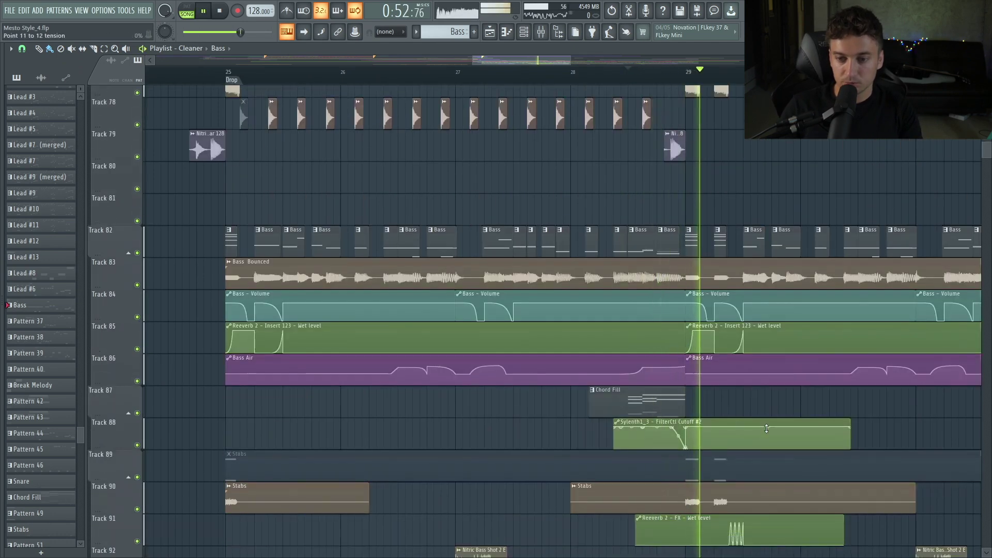
pyautogui.scroll(-5, 766, 434)
pyautogui.scroll(3, 765, 443)
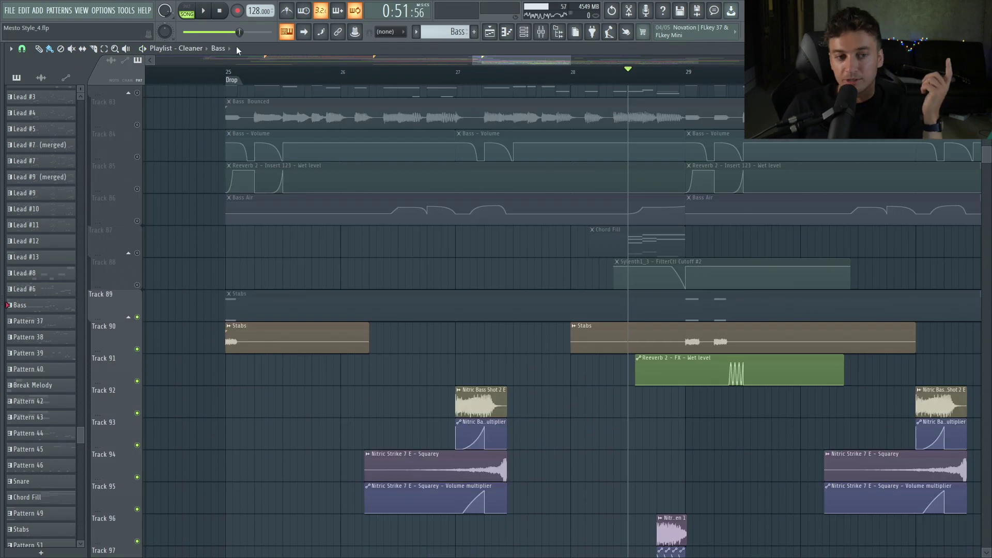
# - Audition the Vital #11 stab layer with a note and play the stab and FX tracks from around bar 27
pyautogui.click(233, 72)
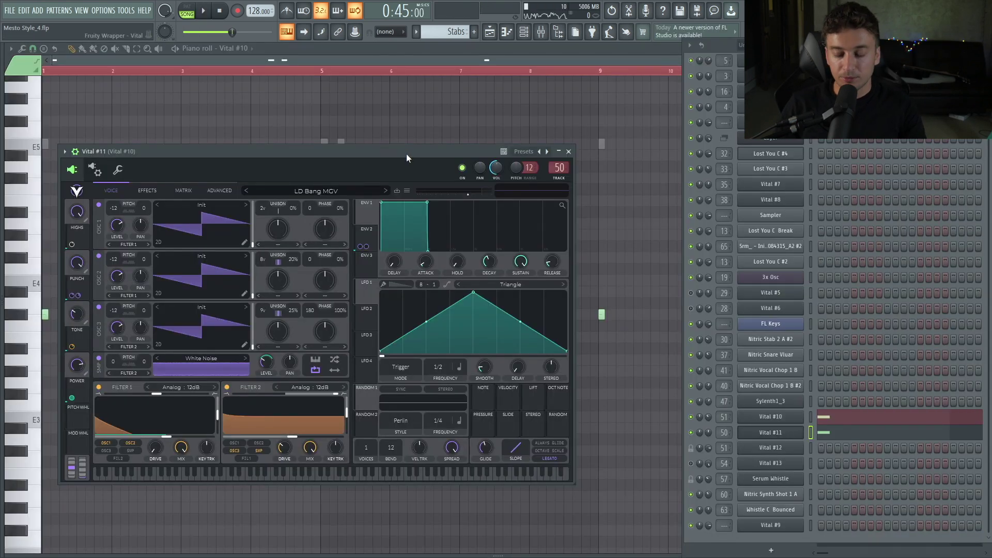
pyautogui.press('r')
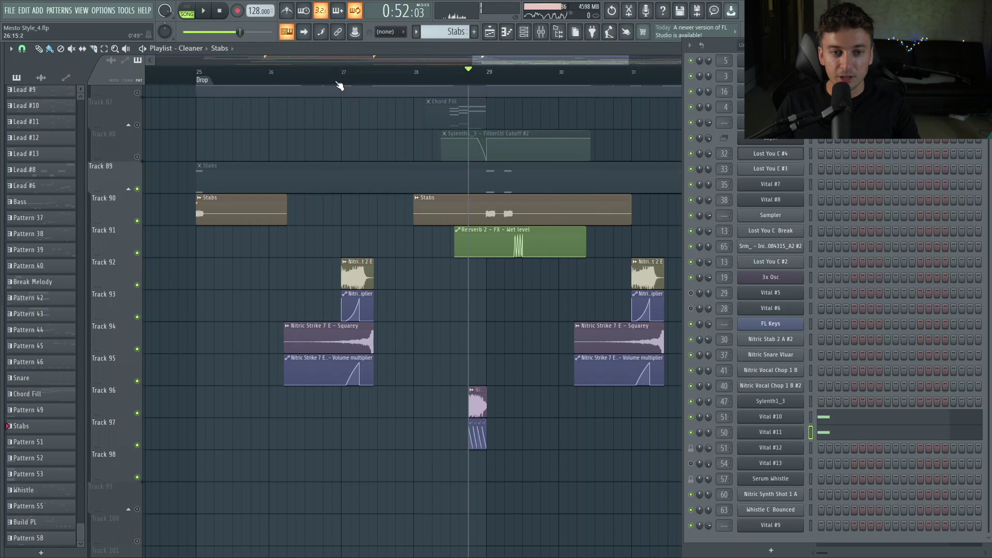
pyautogui.click(336, 83)
pyautogui.press('space')
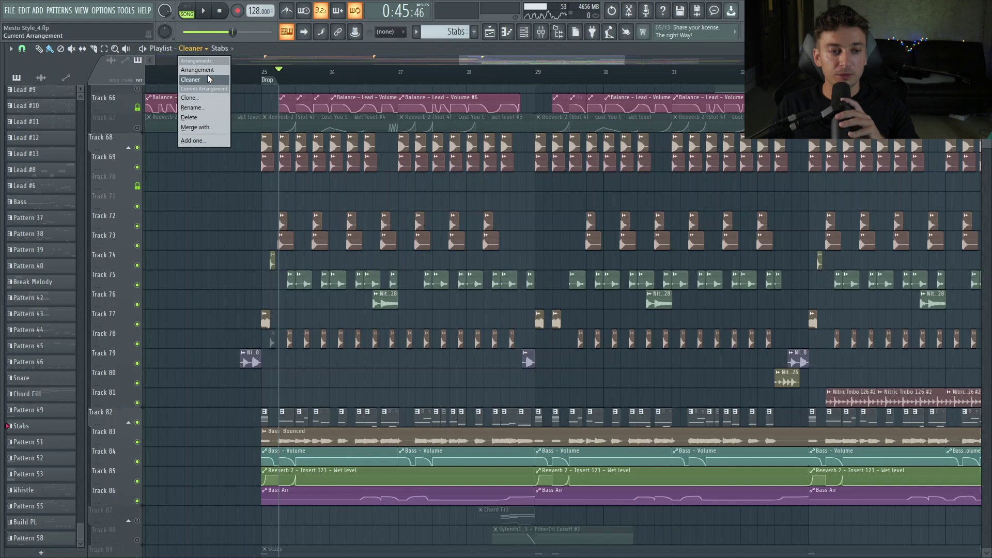
# - Switch the playlist to the original Arrangement, look through its clips and compare it with the Cleaner version's second drop half
pyautogui.click(199, 70)
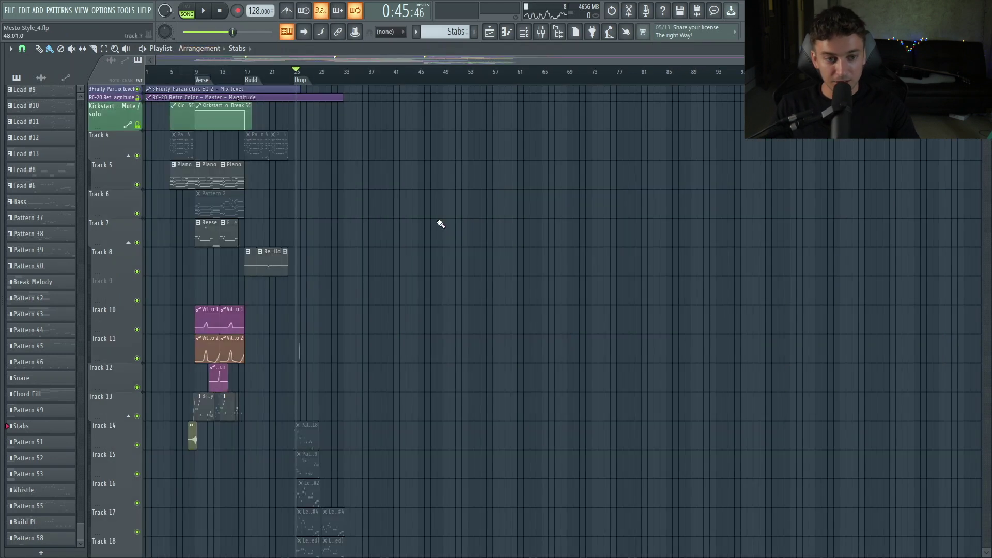
pyautogui.moveTo(986, 128); pyautogui.dragTo(984, 78)
pyautogui.moveTo(277, 150); pyautogui.dragTo(806, 460)
pyautogui.moveTo(332, 208); pyautogui.dragTo(904, 556)
pyautogui.scroll(-2, 726, 497)
pyautogui.moveTo(266, 511); pyautogui.dragTo(915, 192)
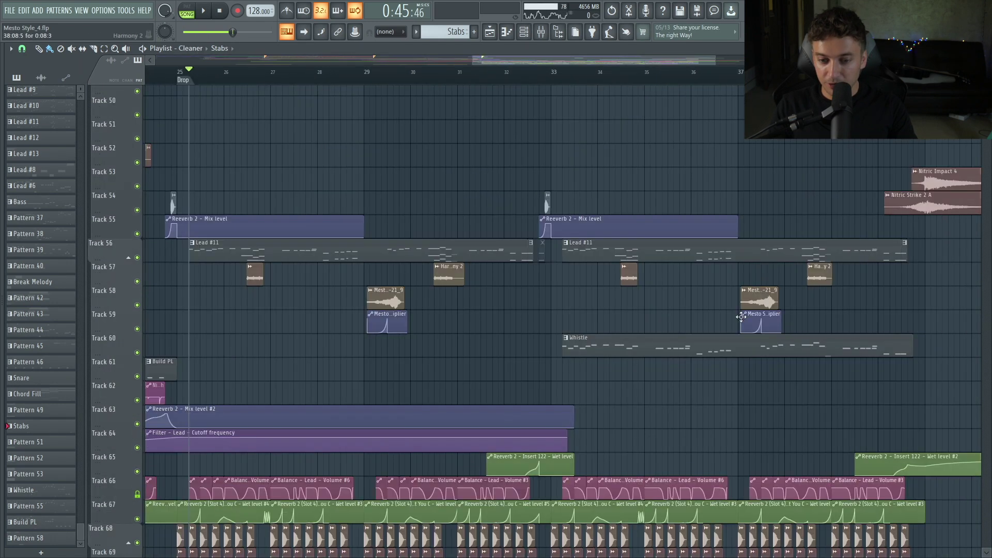
# - Solo the Whistle track and play it from bar 33, then end the solo
pyautogui.rightClick(137, 352)
pyautogui.click(552, 80)
pyautogui.moveTo(403, 219); pyautogui.dragTo(979, 538)
pyautogui.press('space')
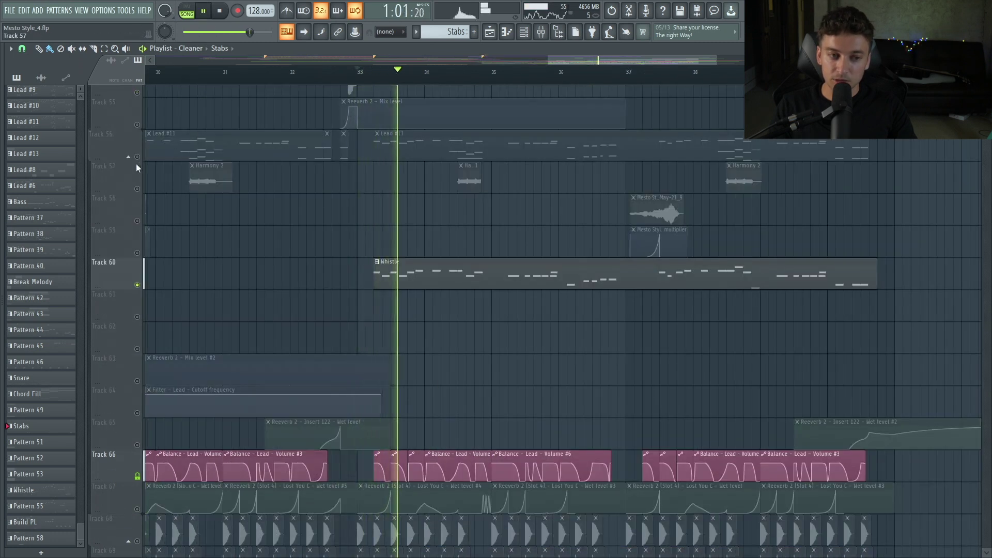
pyautogui.rightClick(137, 285)
# - Open the Whistle pattern's notes in the piano roll, play them and inspect the Whistle C Bounced sample
pyautogui.doubleClick(401, 274)
pyautogui.click(521, 35)
pyautogui.press('space')
pyautogui.click(526, 35)
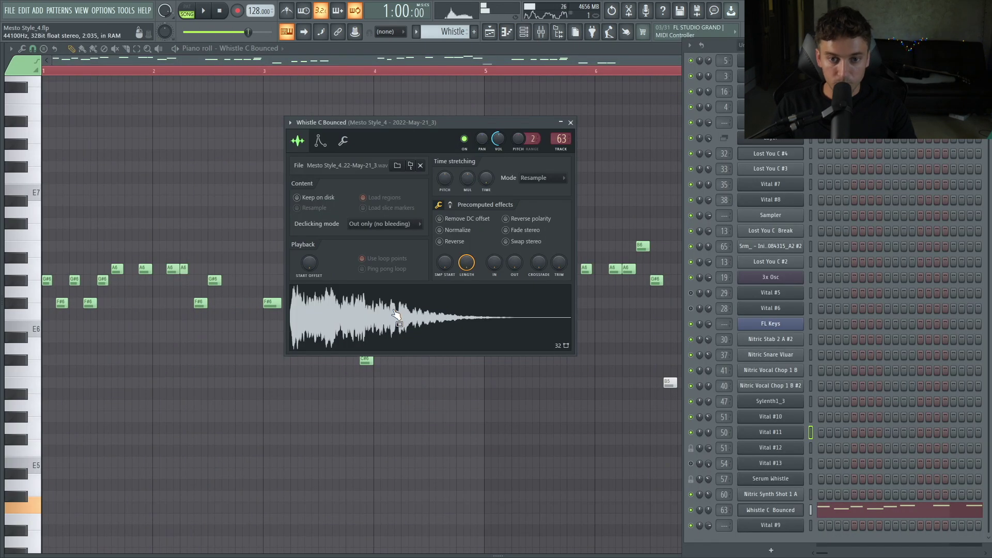